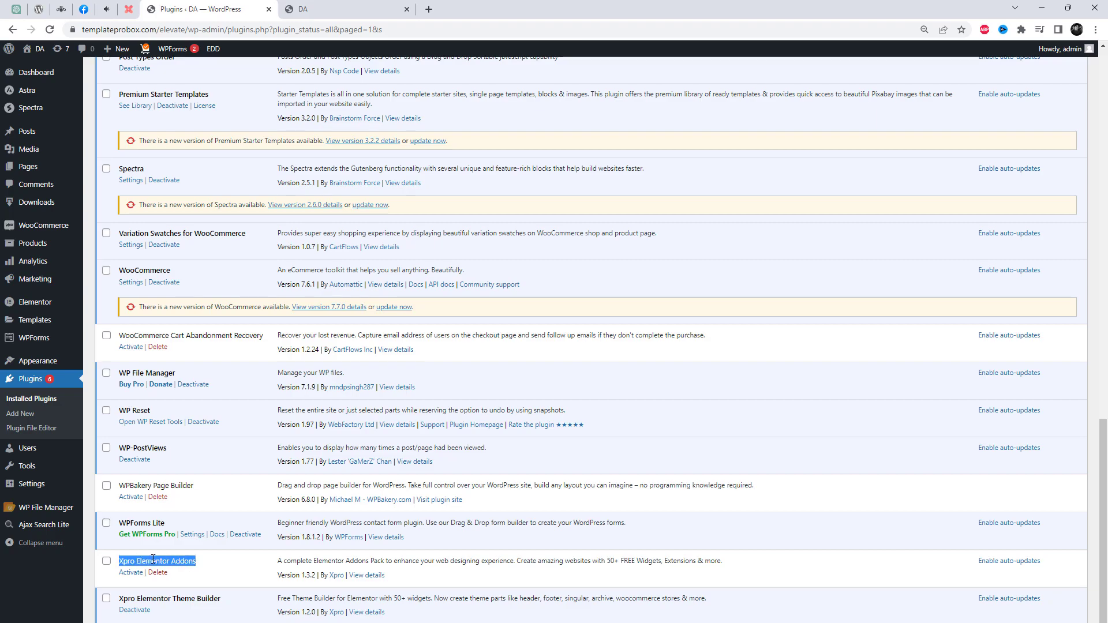
# Step: Search the plugin directory for "Xpro Elementor Addons" and activate the "130+ Widgets | Best Addons For Elementor – FREE" plugin
pyautogui.rightClick(153, 558)
pyautogui.click(201, 475)
pyautogui.scroll(20, 201, 346)
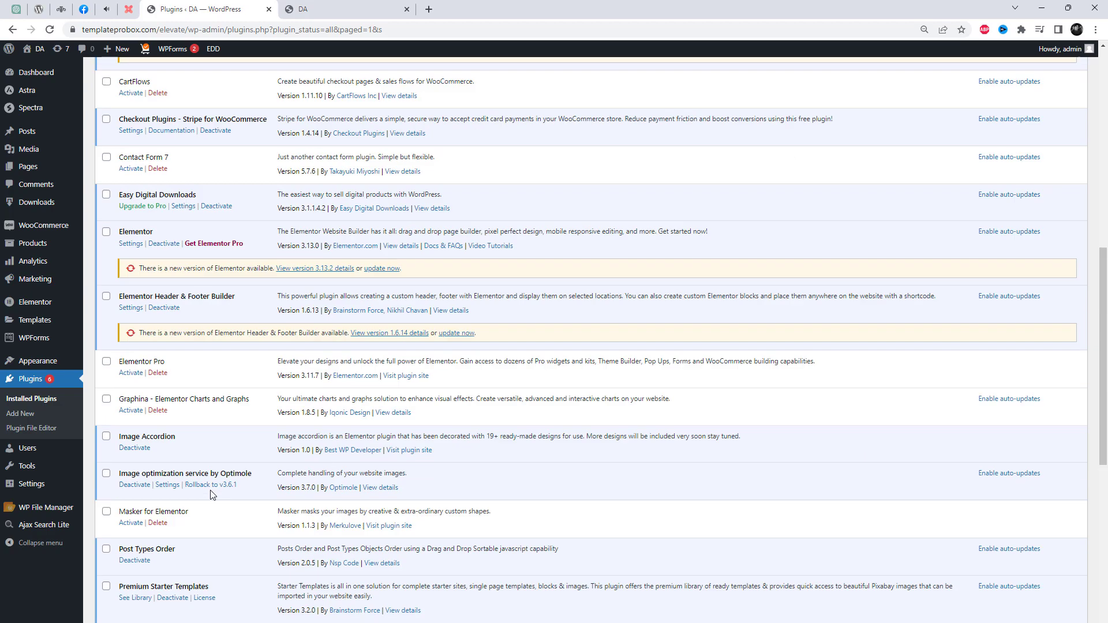
pyautogui.click(162, 80)
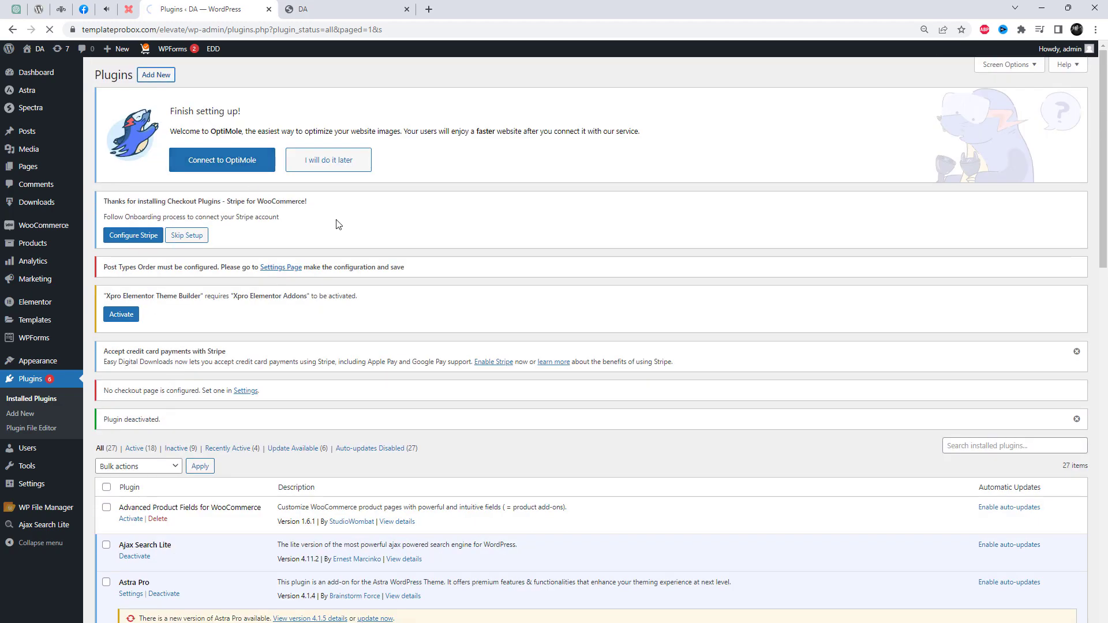
pyautogui.click(969, 306)
pyautogui.write('Xpro Elementor Addons')
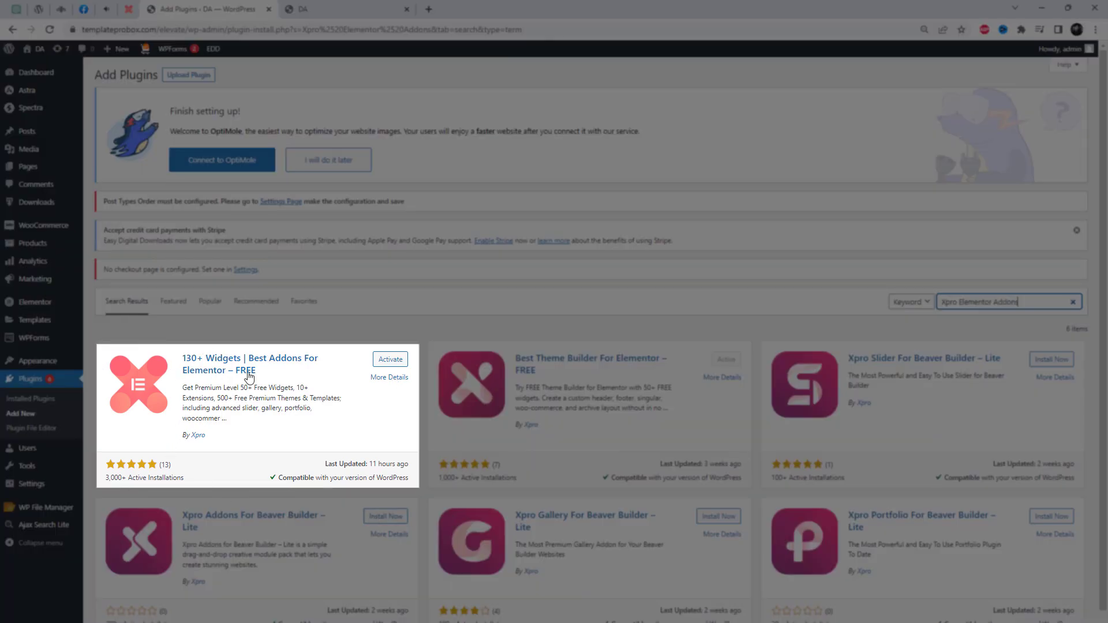
pyautogui.click(392, 363)
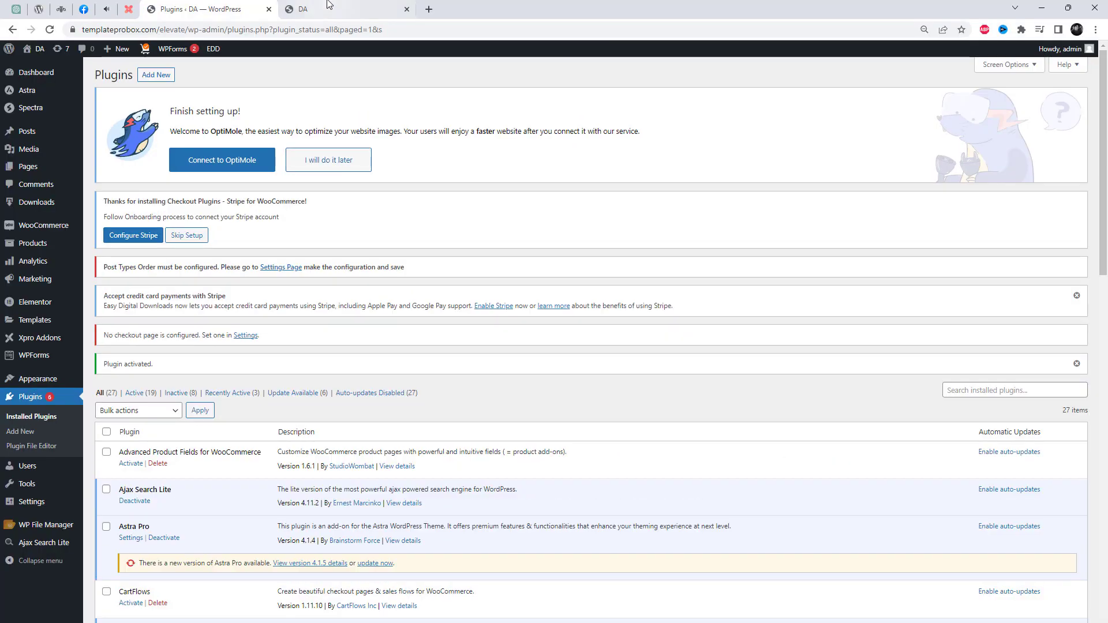
# Step: Open the site's home page for editing with Elementor in a new browser tab
pyautogui.click(339, 13)
pyautogui.rightClick(291, 62)
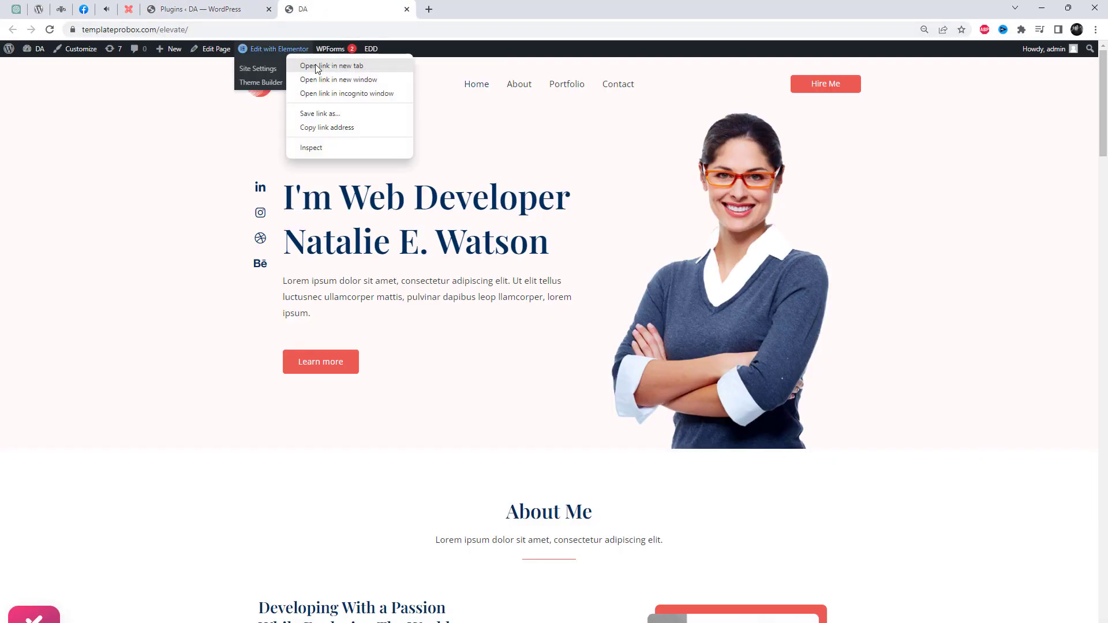
pyautogui.click(323, 68)
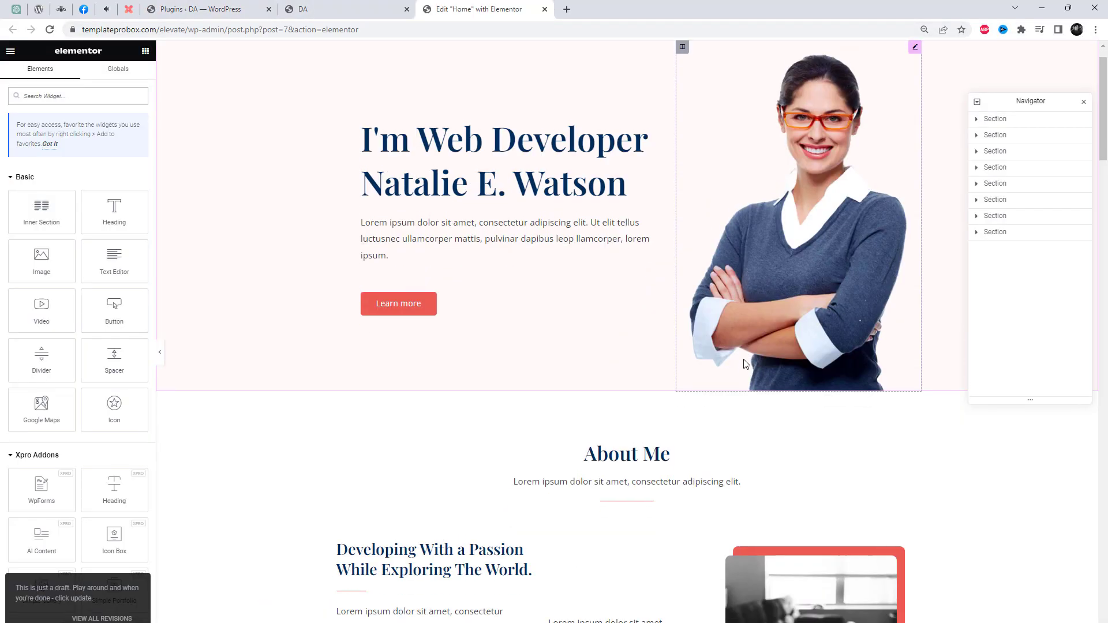
# Step: Insert a new section with three equal columns above the "What Services I'm Providing" section
pyautogui.scroll(-9, 793, 420)
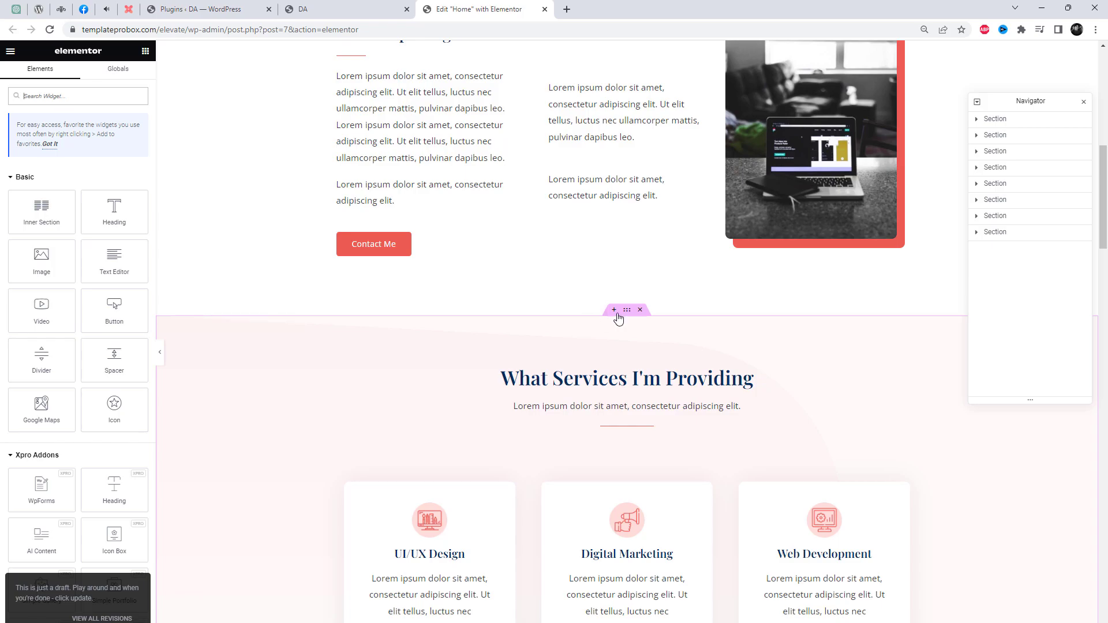
pyautogui.click(614, 310)
pyautogui.click(590, 364)
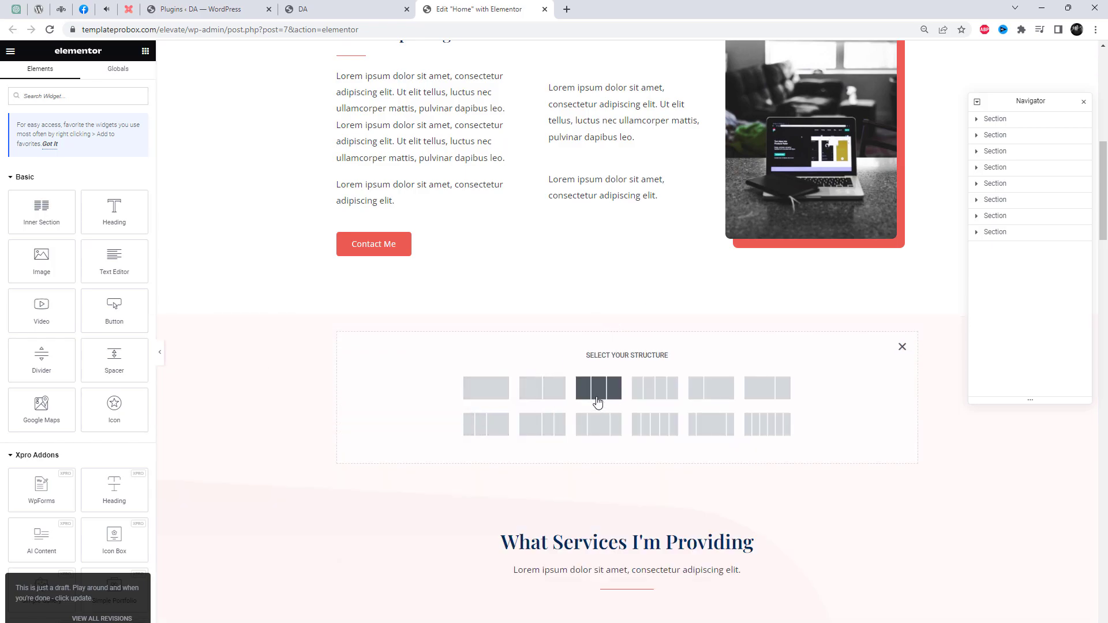
pyautogui.click(598, 398)
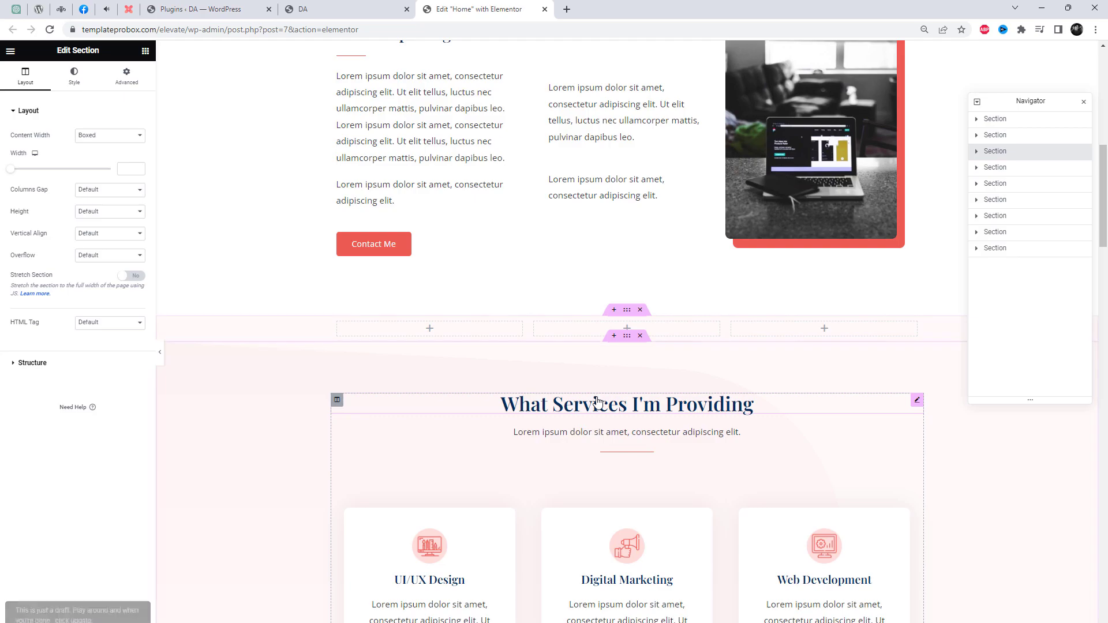
# Step: Place the Xpro Step Flow widget in the first column of the new three-column section
pyautogui.click(10, 52)
pyautogui.scroll(-10, 87, 365)
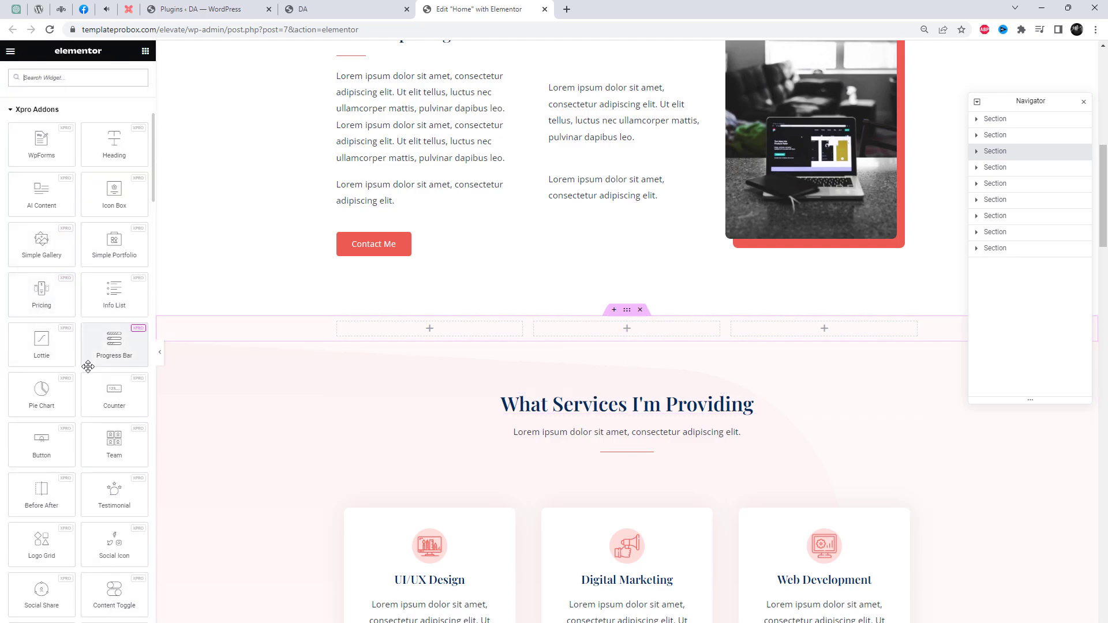
pyautogui.scroll(-3, 113, 476)
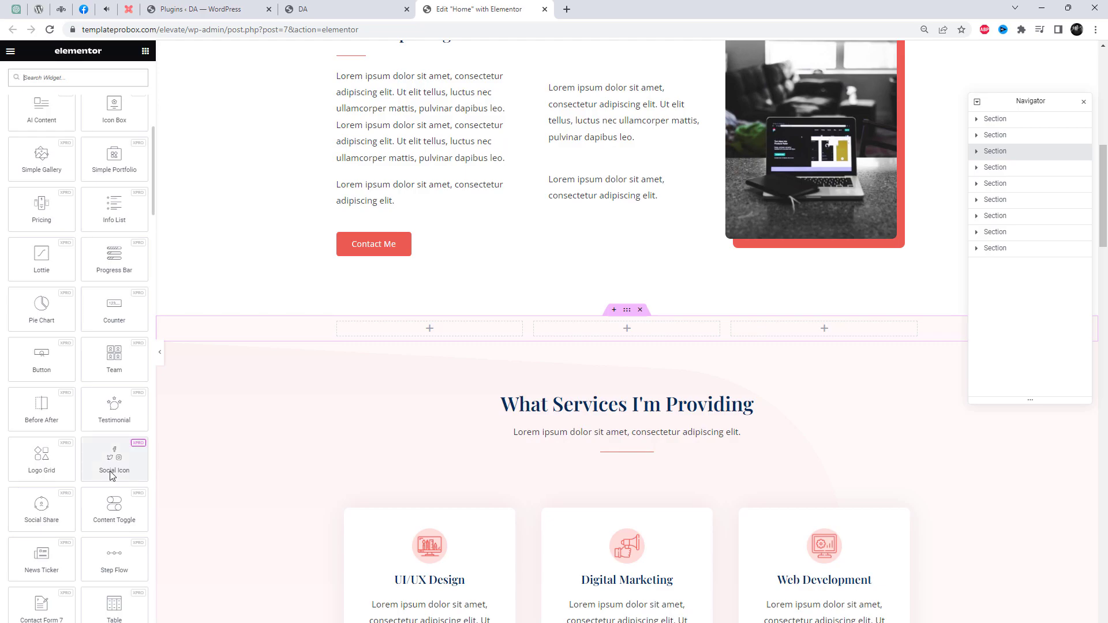
pyautogui.moveTo(122, 553); pyautogui.dragTo(416, 331)
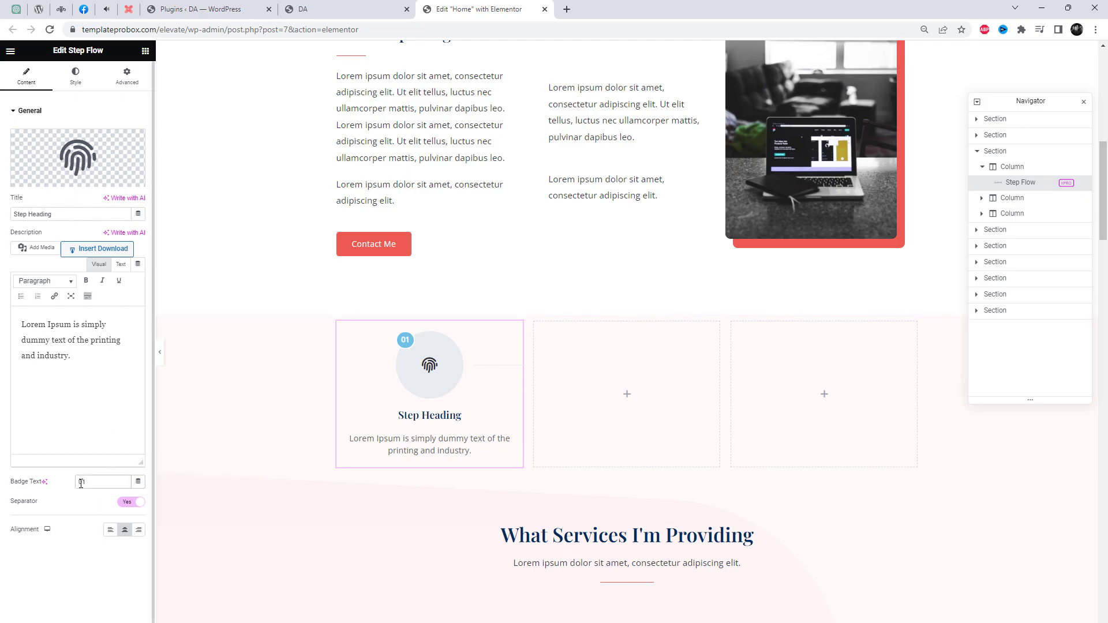
# Step: Set the Step Flow widget's badge text to "Step 01" and its title to "Building"
pyautogui.write('S')
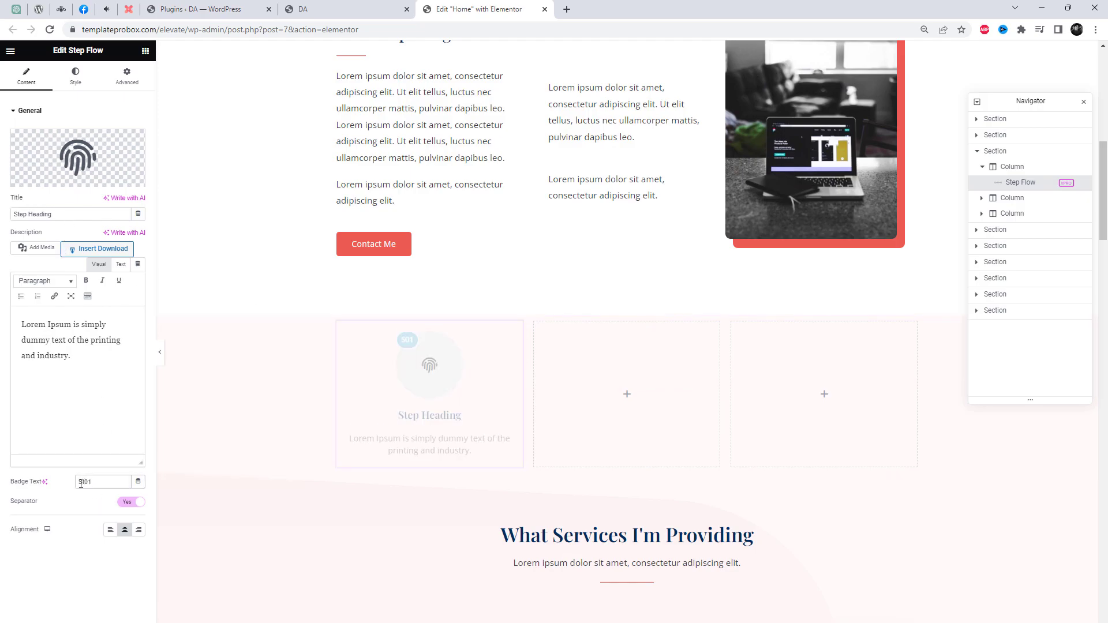
pyautogui.write('tep')
pyautogui.moveTo(103, 166)
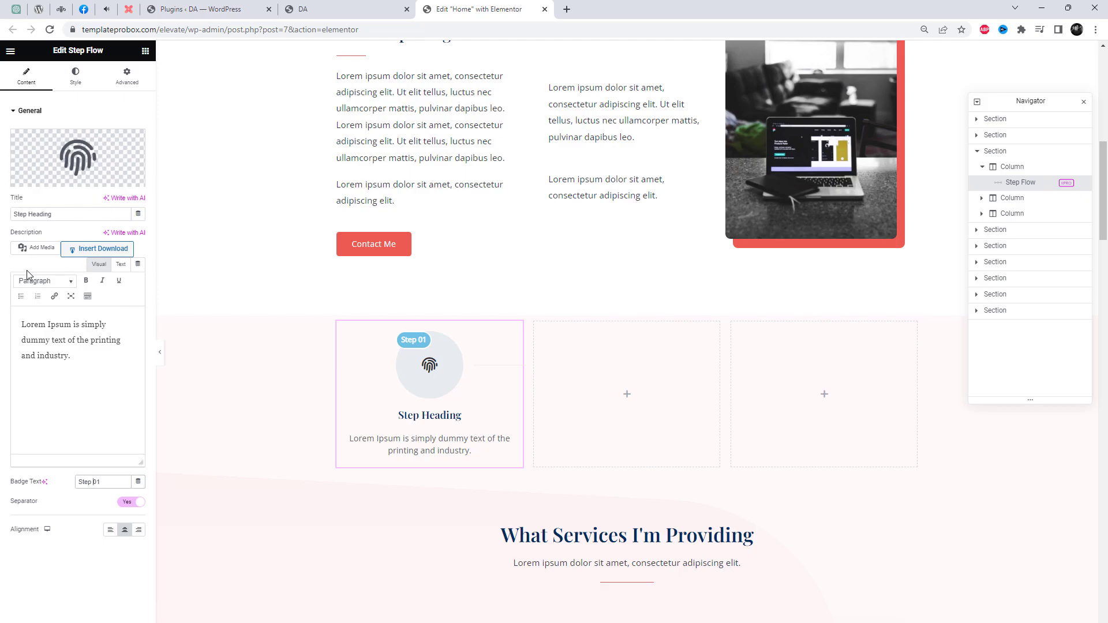
pyautogui.moveTo(59, 218); pyautogui.dragTo(2, 222)
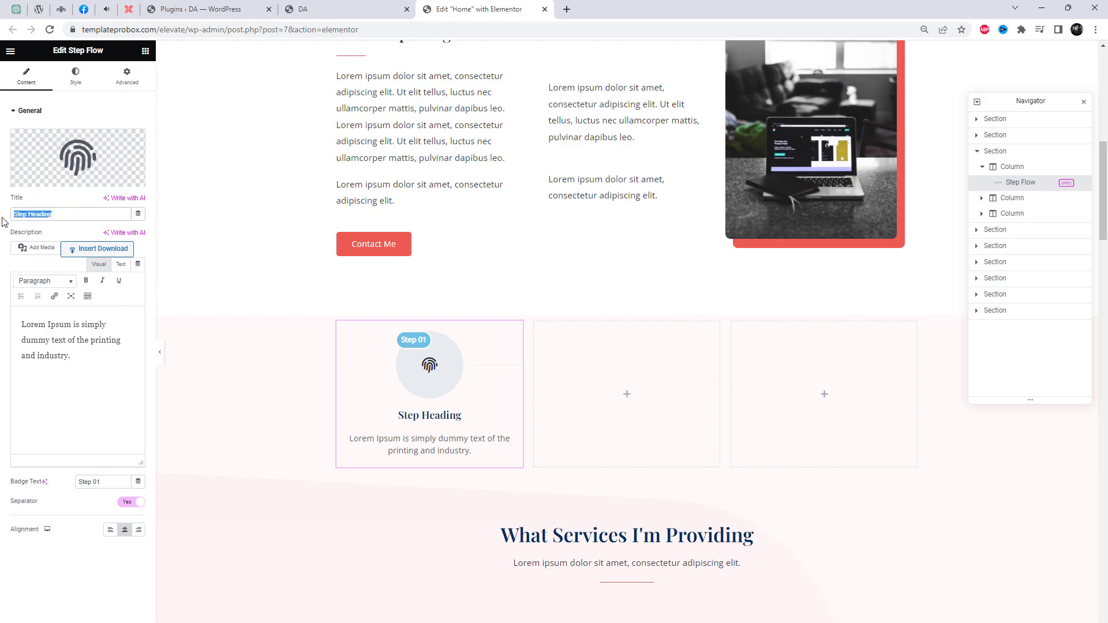
pyautogui.write('B')
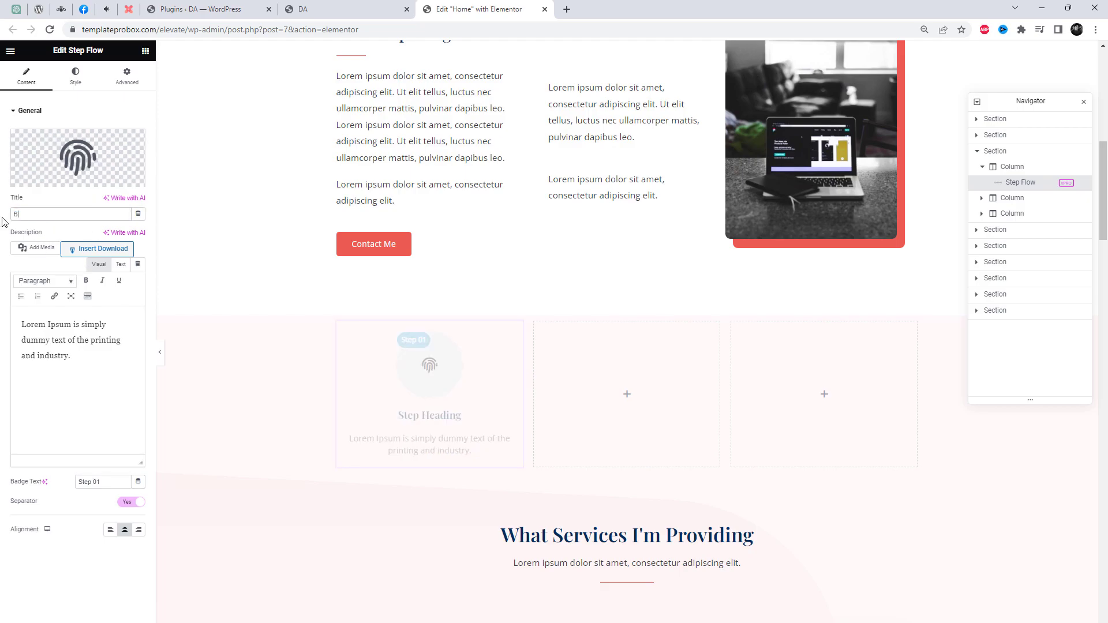
pyautogui.write('uilding')
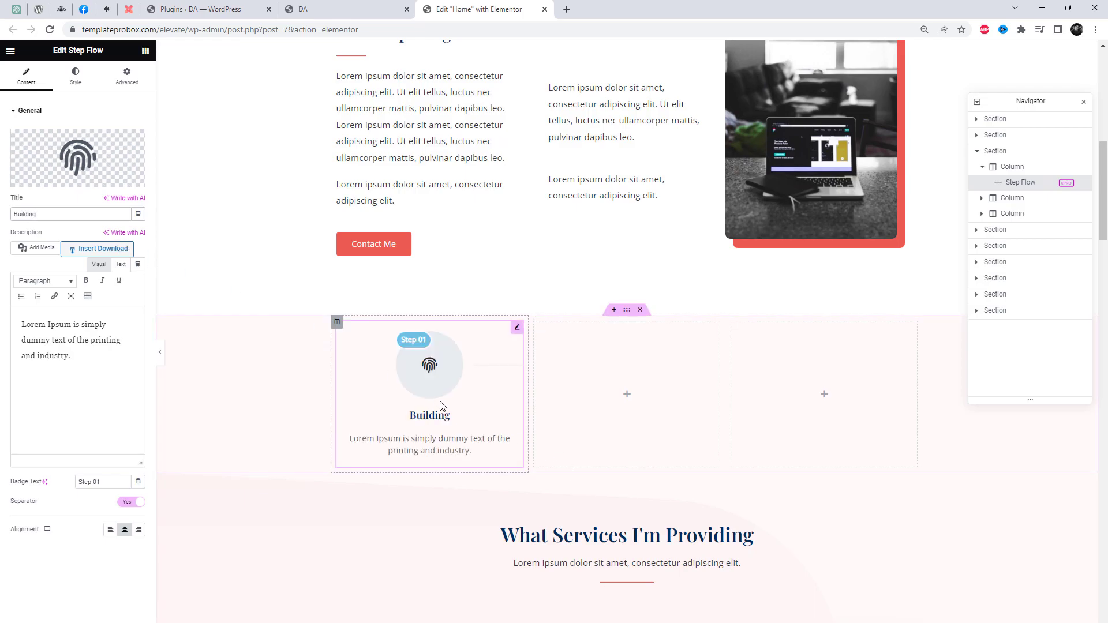
# Step: Replace the Step Flow widget's fingerprint icon with the Fill drip icon from the icon library
pyautogui.click(99, 157)
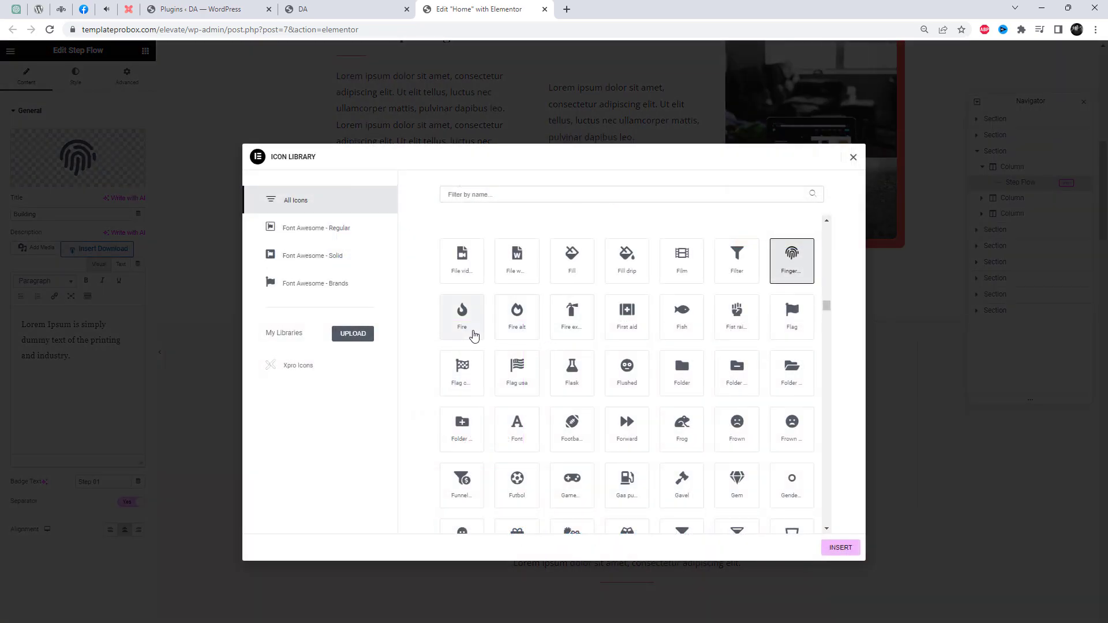
pyautogui.click(618, 270)
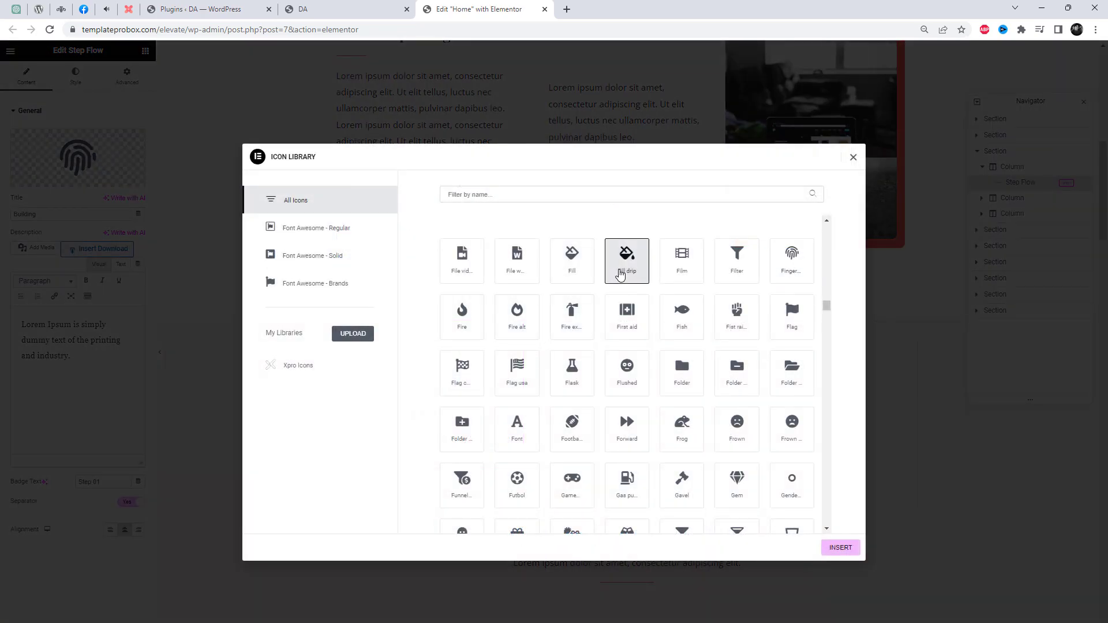
pyautogui.click(840, 547)
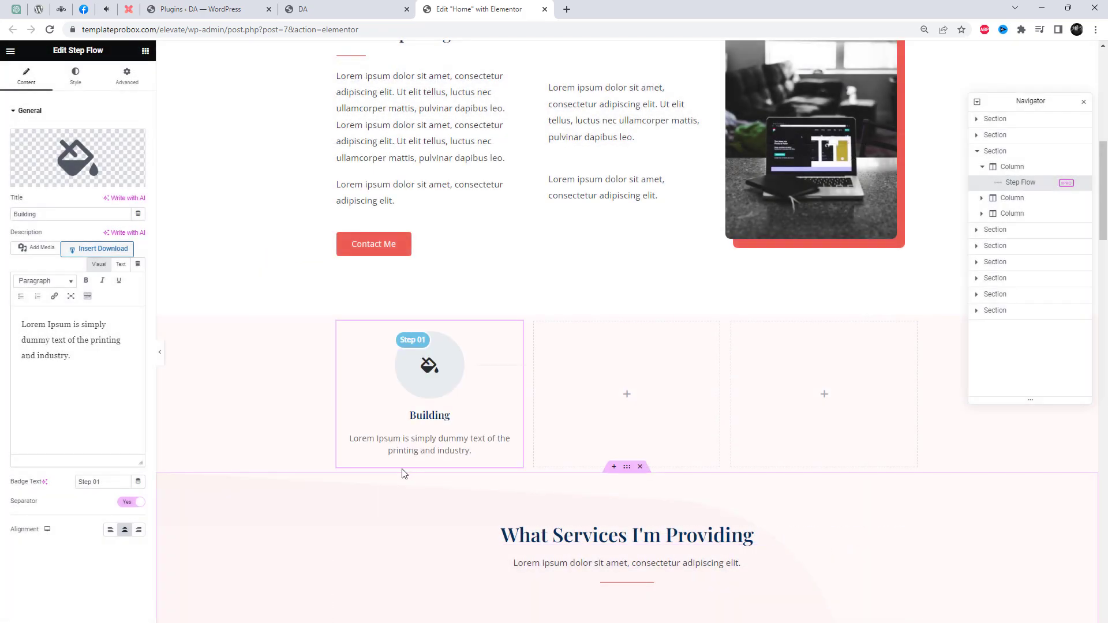
# Step: Style the step's icon with a media size of 43 px, a background size of 48 px and a dark red color
pyautogui.click(82, 86)
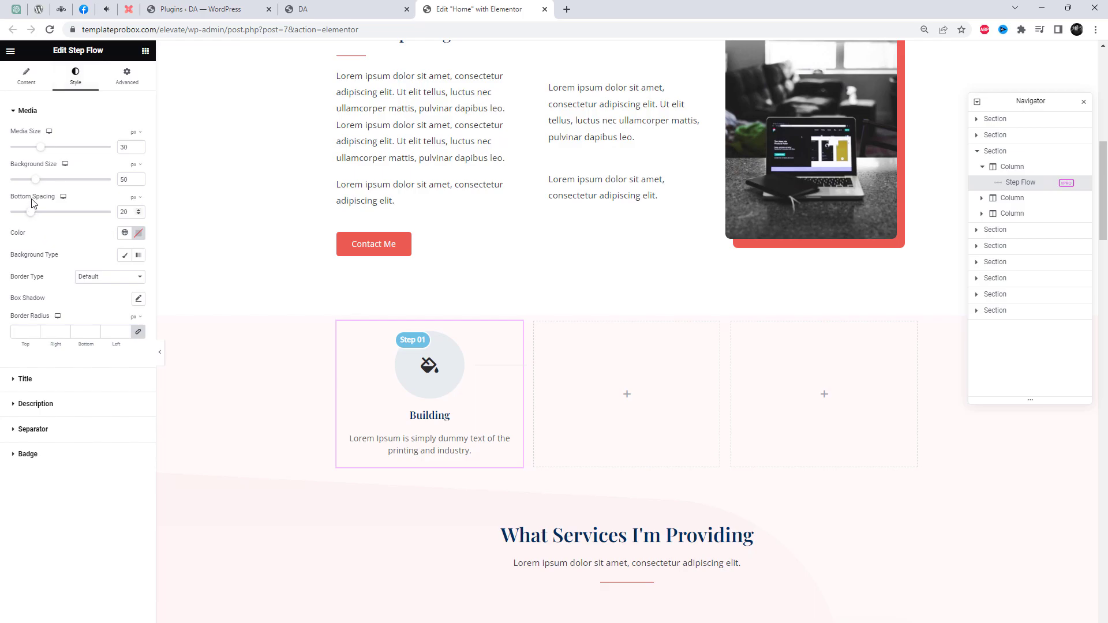
pyautogui.moveTo(43, 151); pyautogui.dragTo(37, 186)
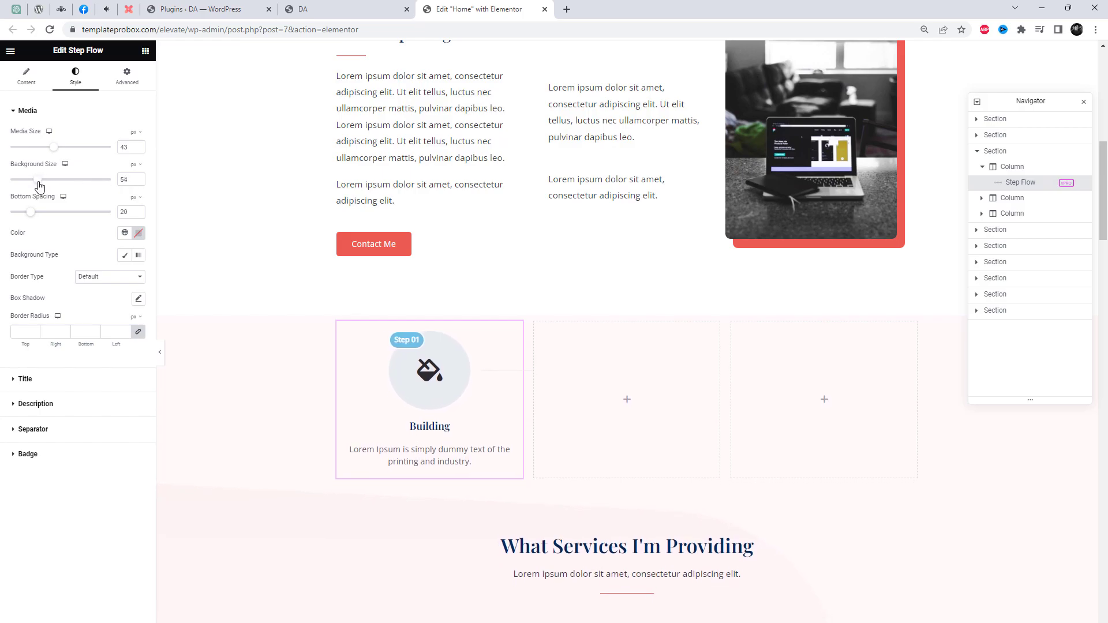
pyautogui.click(139, 233)
pyautogui.moveTo(121, 300); pyautogui.dragTo(163, 316)
pyautogui.click(85, 229)
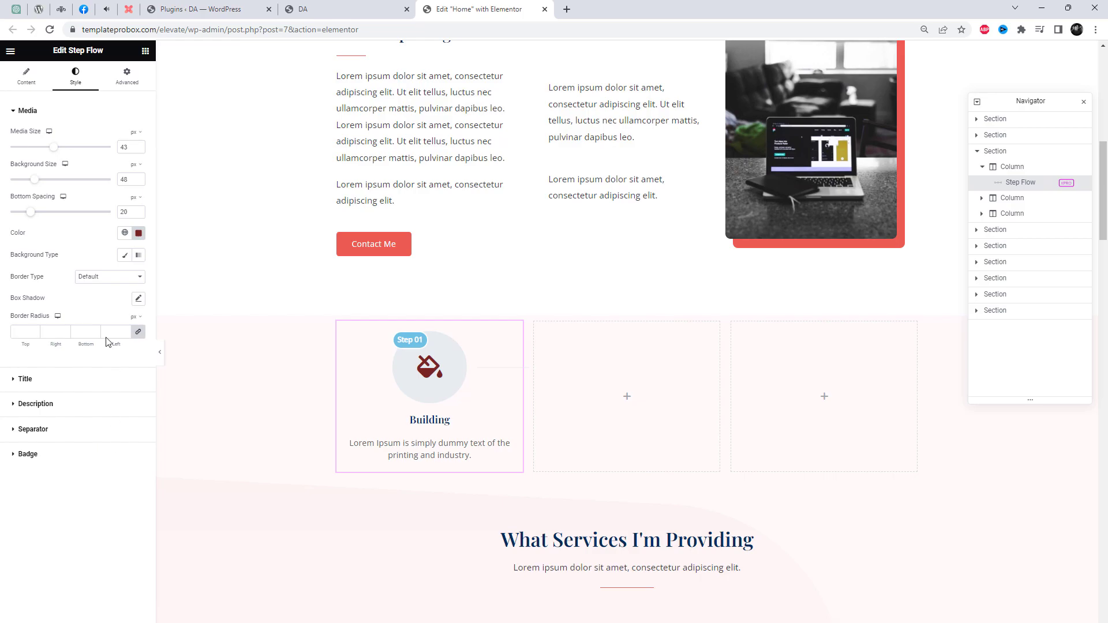
# Step: Give the icon's circle a solid light pink background color, #ECD9D9
pyautogui.click(124, 257)
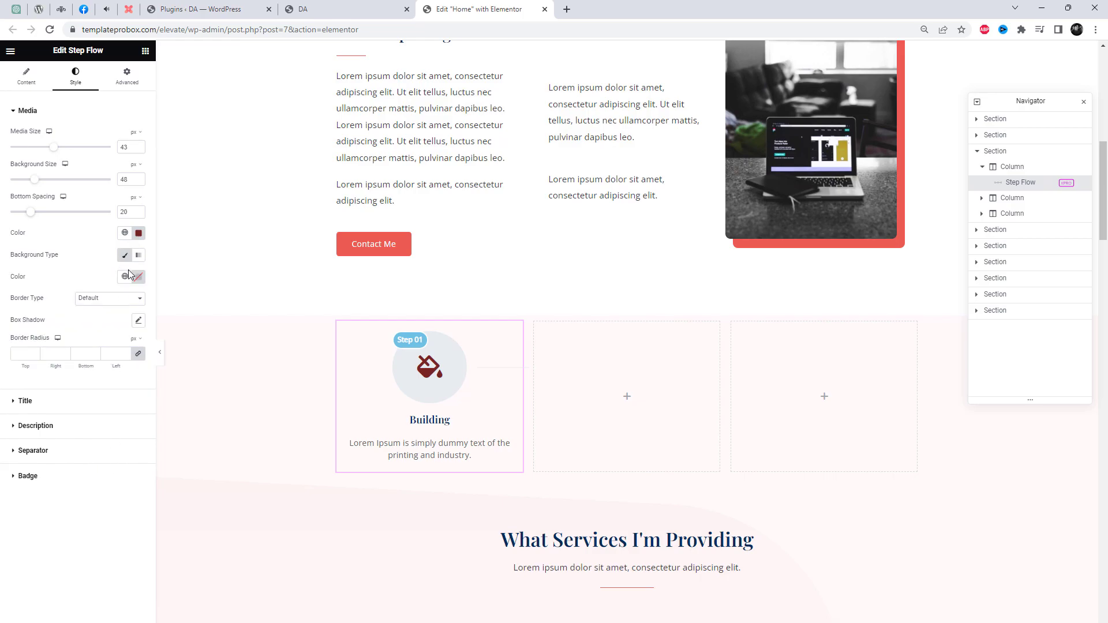
pyautogui.click(138, 279)
pyautogui.moveTo(138, 358); pyautogui.dragTo(88, 326)
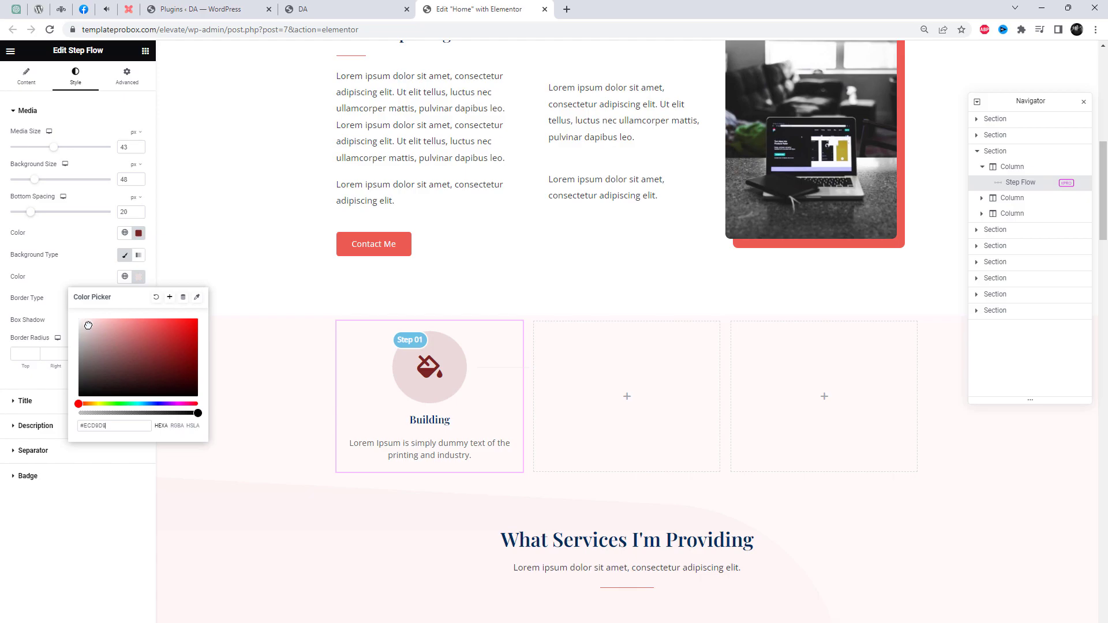
pyautogui.click(93, 268)
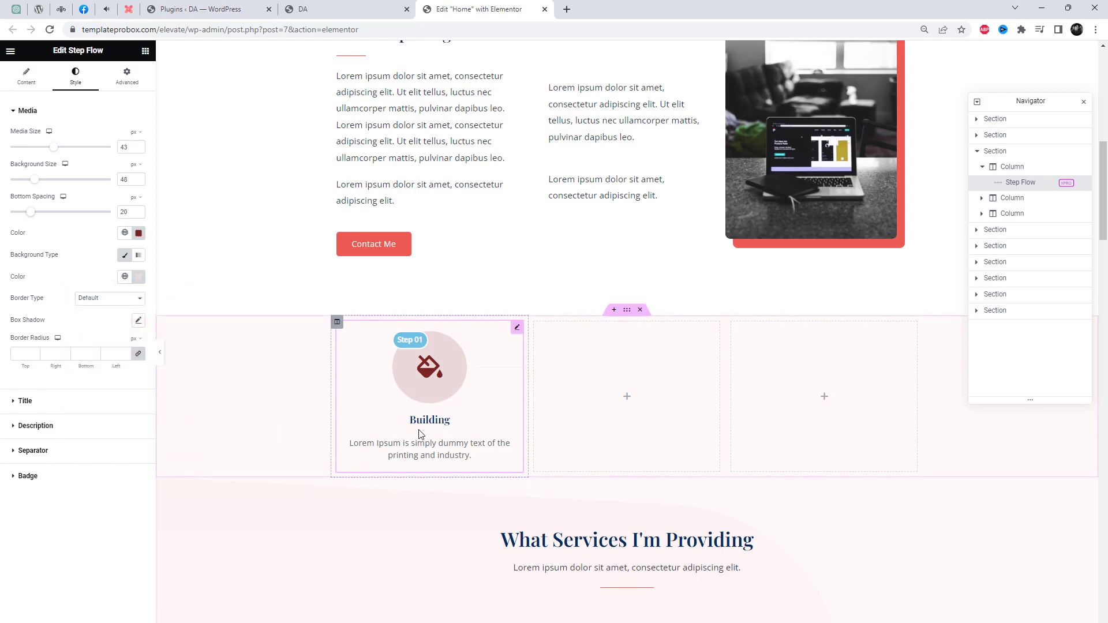
# Step: Set the step title's typography to the Abril Fatface font family at 25 px
pyautogui.click(77, 403)
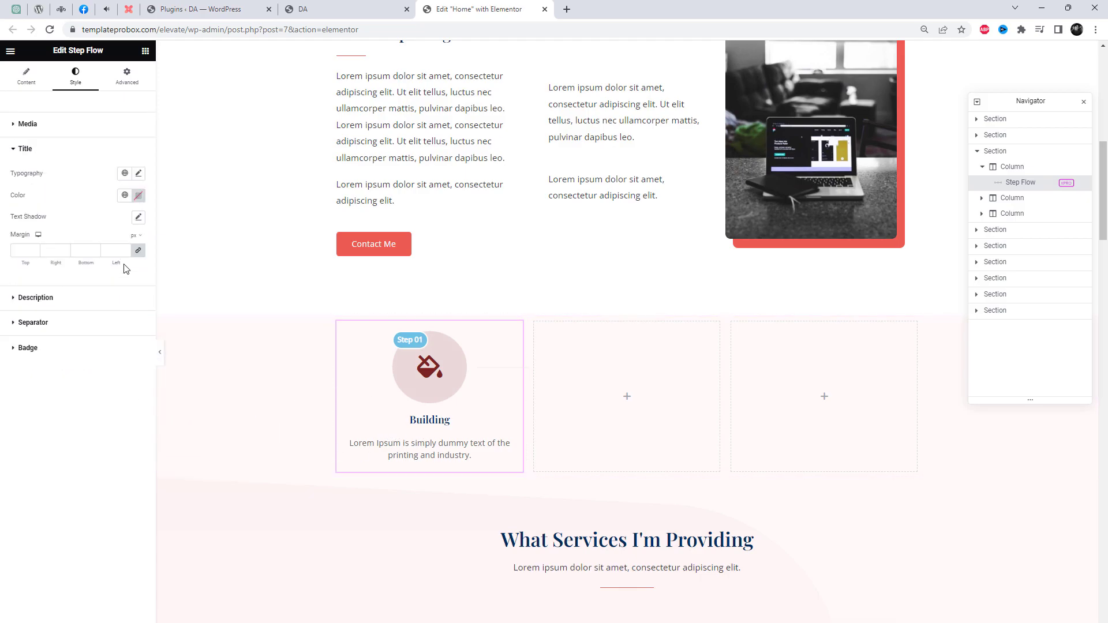
pyautogui.click(138, 173)
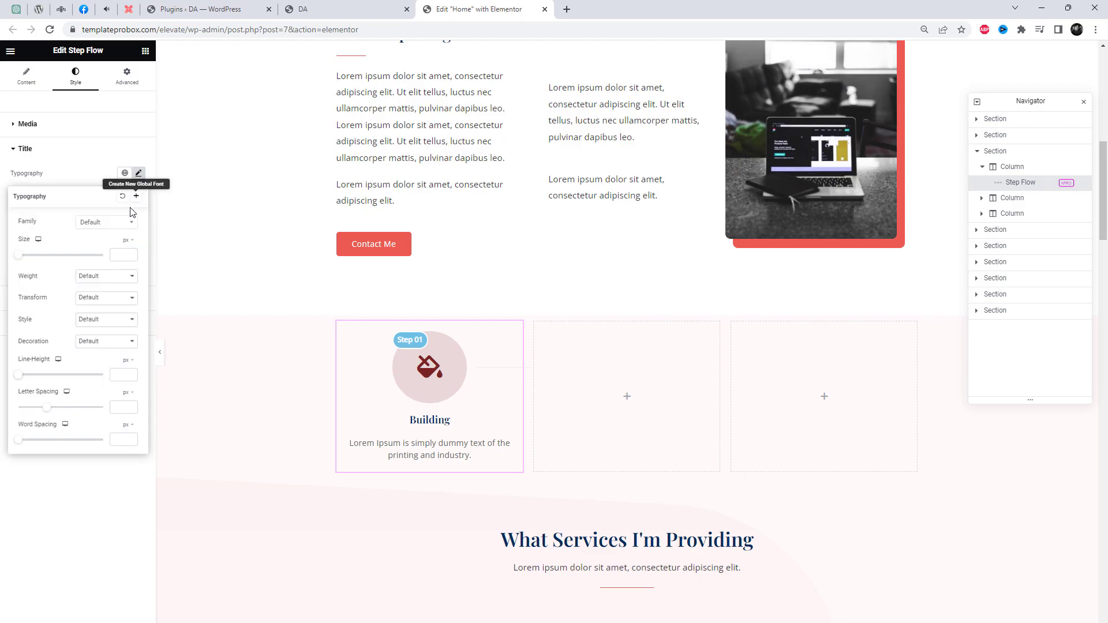
pyautogui.click(120, 227)
pyautogui.scroll(-6, 108, 303)
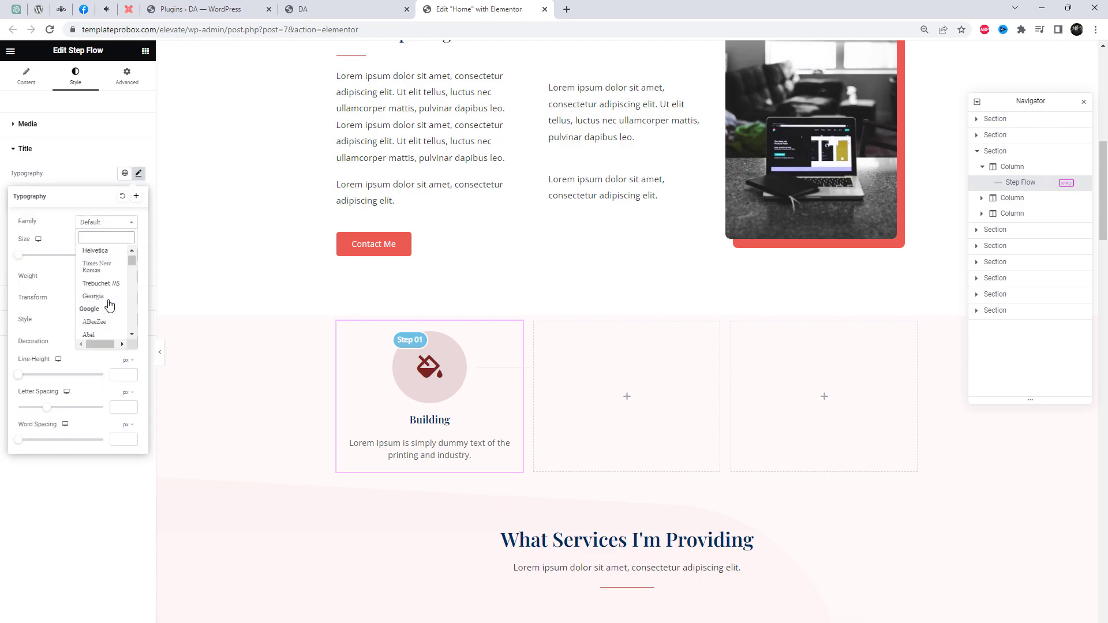
pyautogui.scroll(-5, 110, 305)
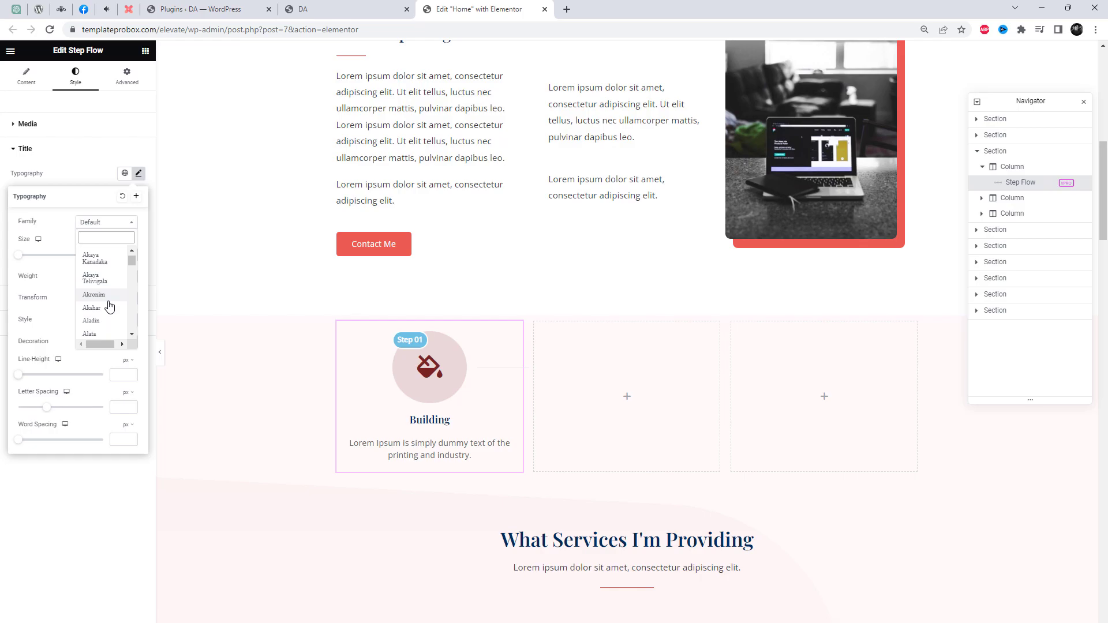
pyautogui.scroll(-4, 109, 305)
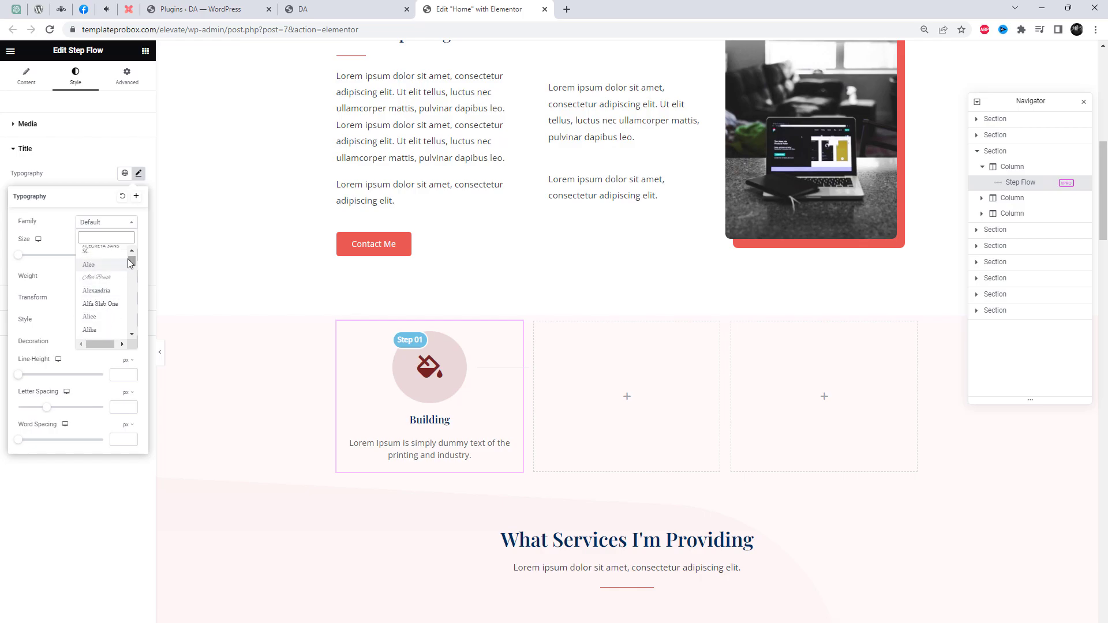
pyautogui.moveTo(132, 262)
pyautogui.mouseDown()
pyautogui.moveTo(131, 275)
pyautogui.moveTo(135, 259)
pyautogui.mouseUp()
pyautogui.scroll(-4, 107, 300)
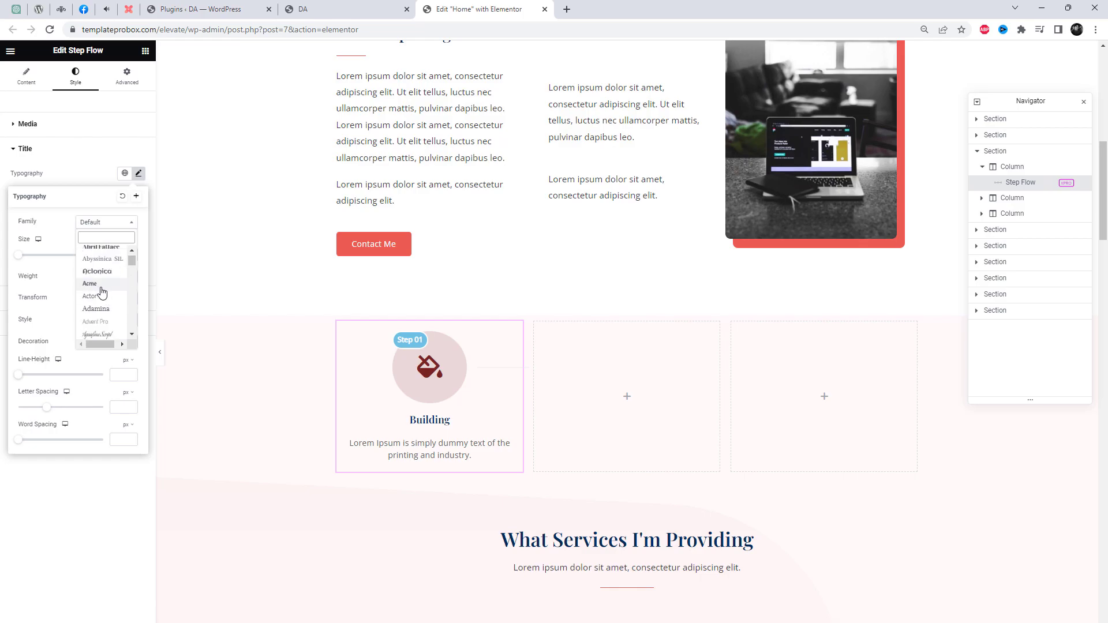
pyautogui.click(105, 248)
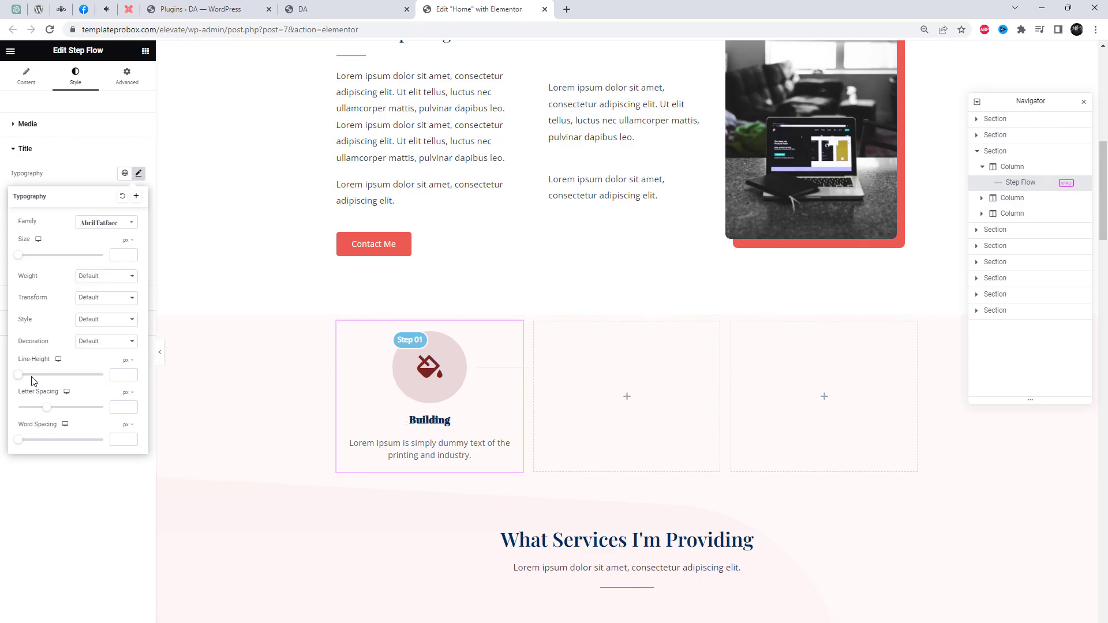
pyautogui.moveTo(20, 262); pyautogui.dragTo(30, 262)
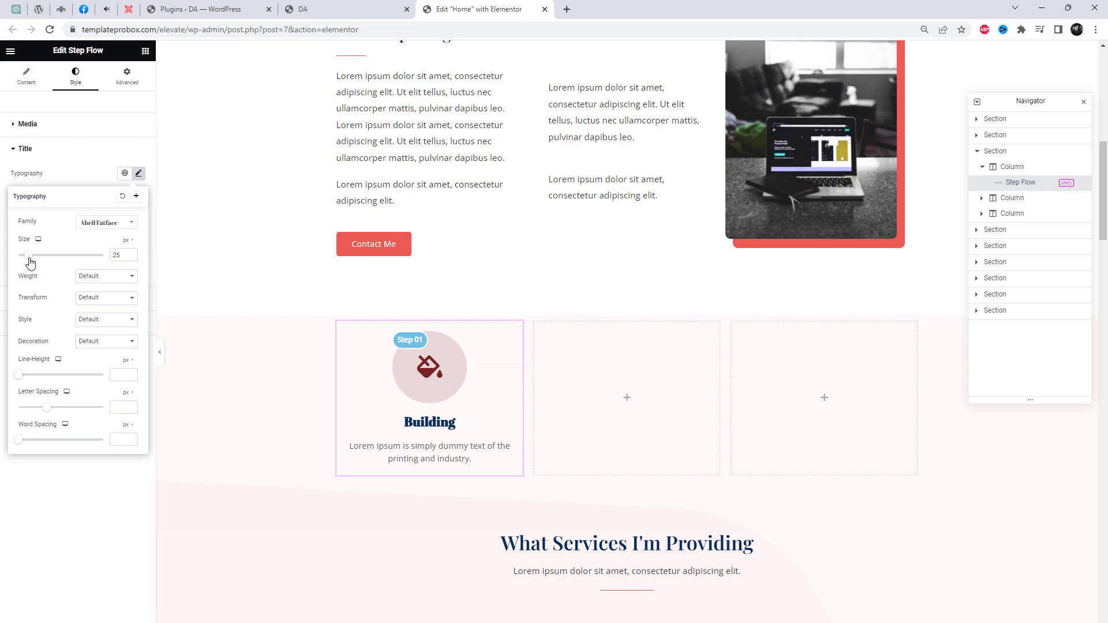
pyautogui.click(241, 365)
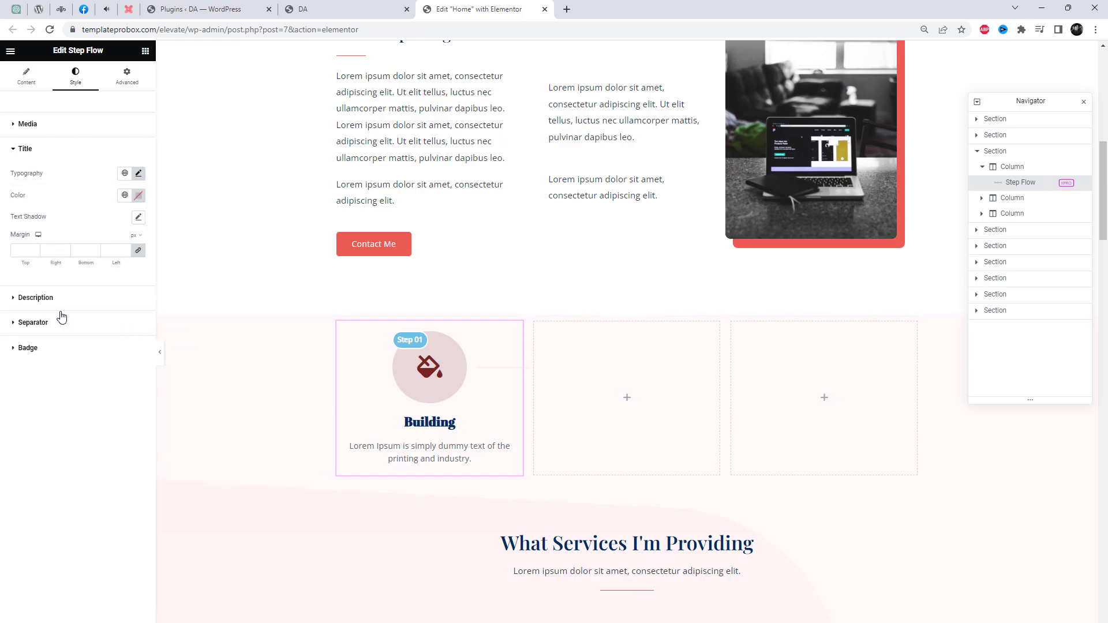
# Step: Set the step title's font weight to 400 (Normal)
pyautogui.click(139, 174)
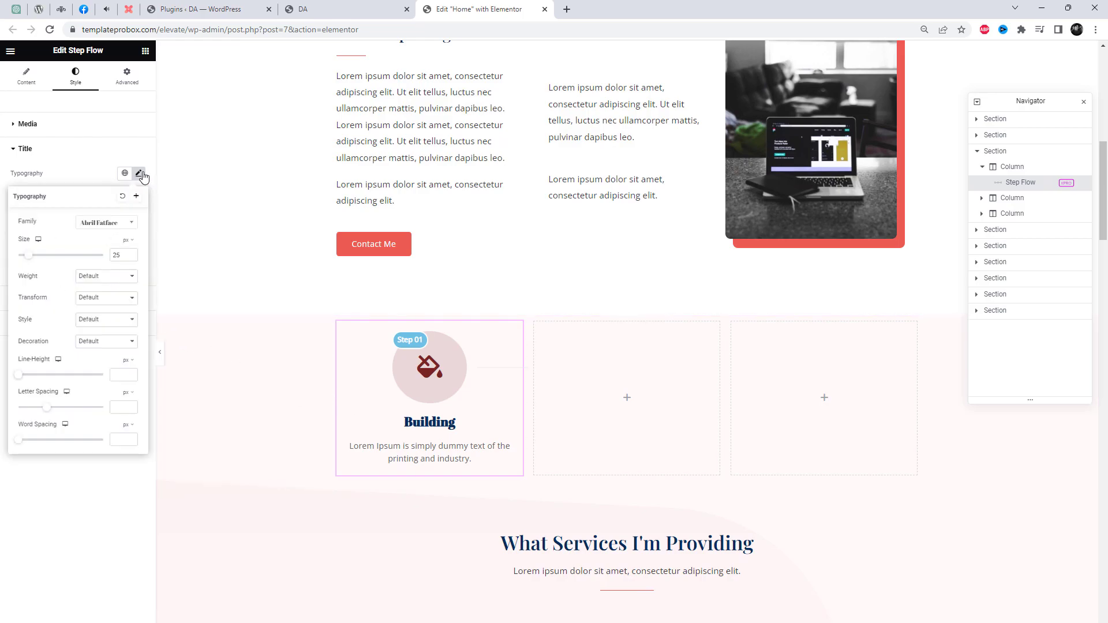
pyautogui.click(120, 276)
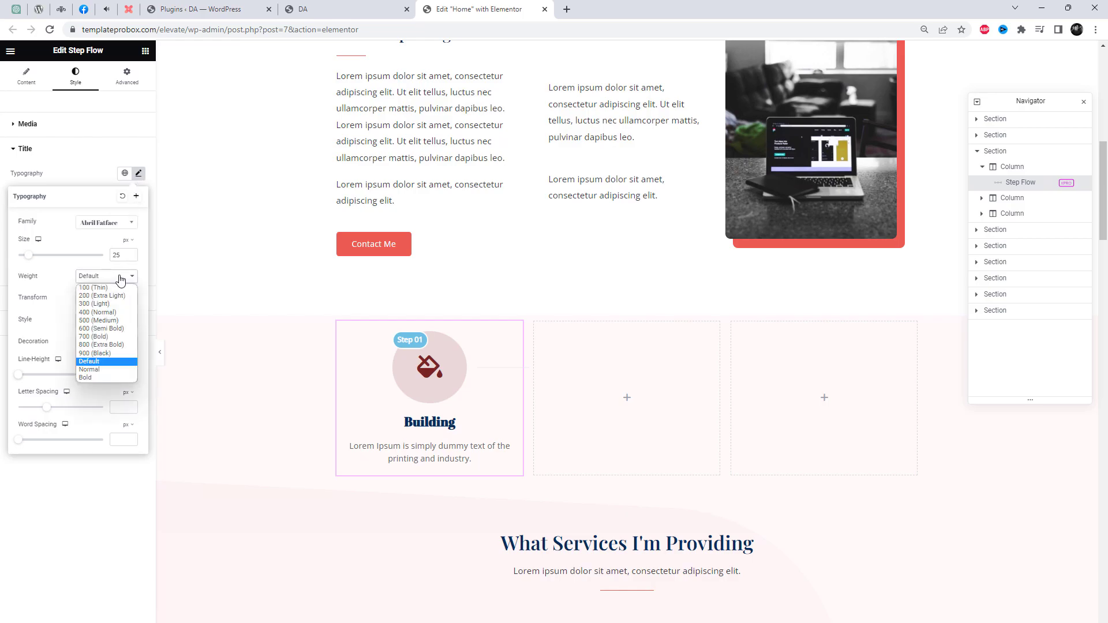
pyautogui.click(108, 311)
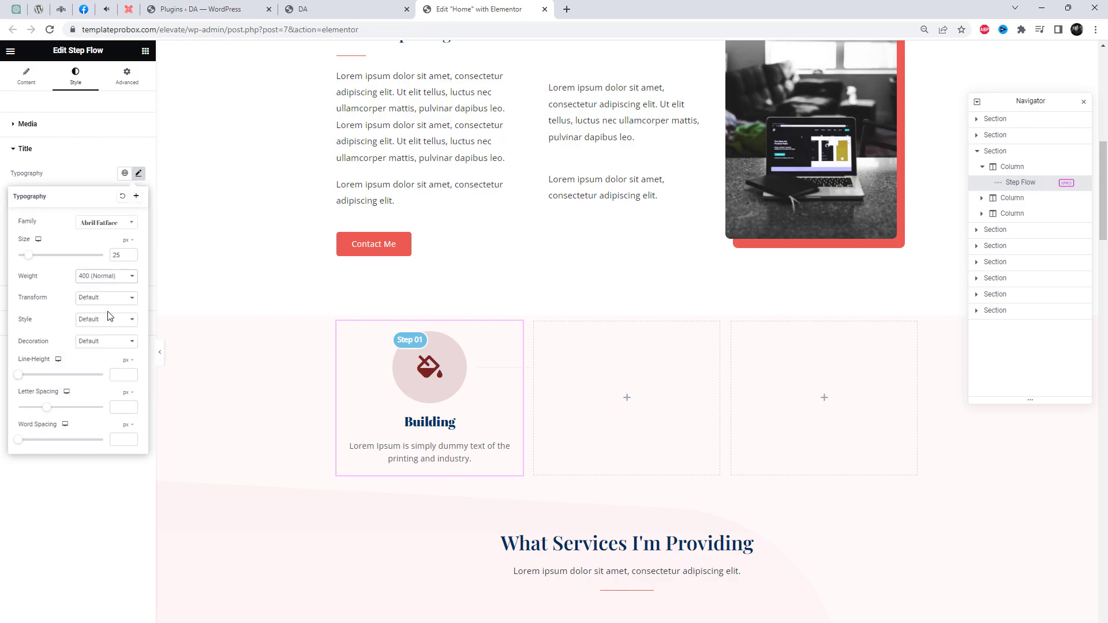
pyautogui.click(264, 423)
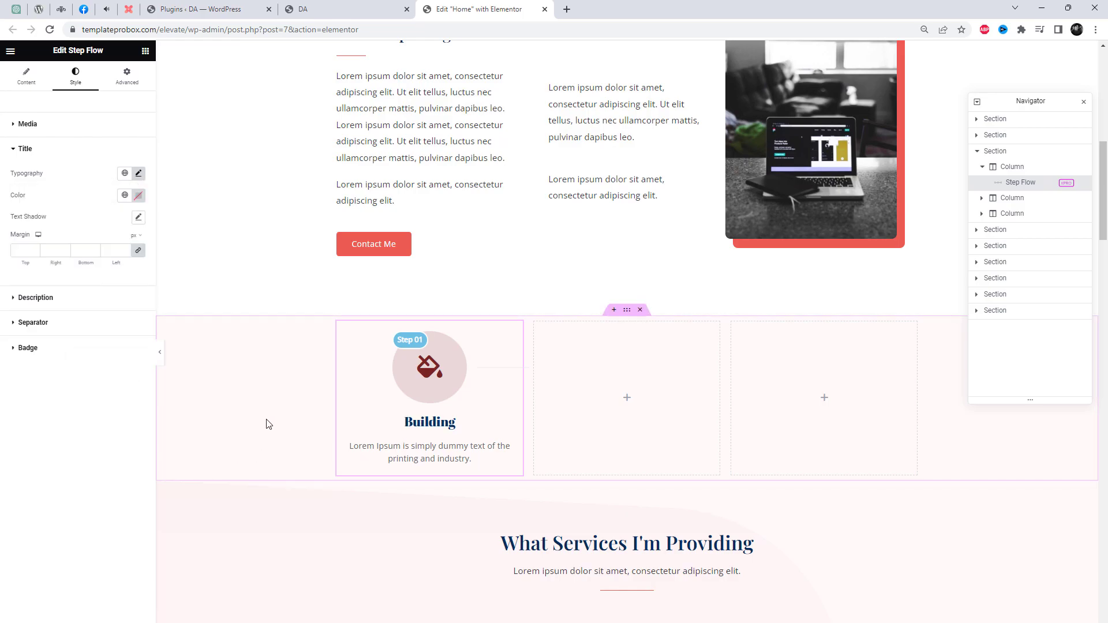
# Step: Shorten the step's description by deleting "printing and industry." from its end
pyautogui.click(26, 80)
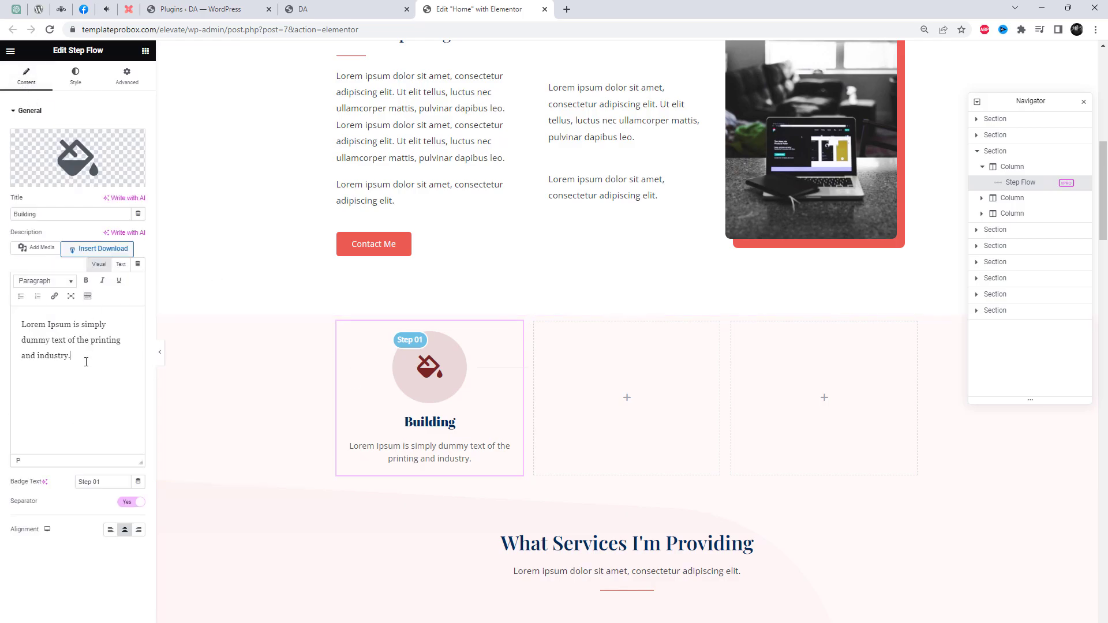
pyautogui.moveTo(91, 342); pyautogui.dragTo(132, 344)
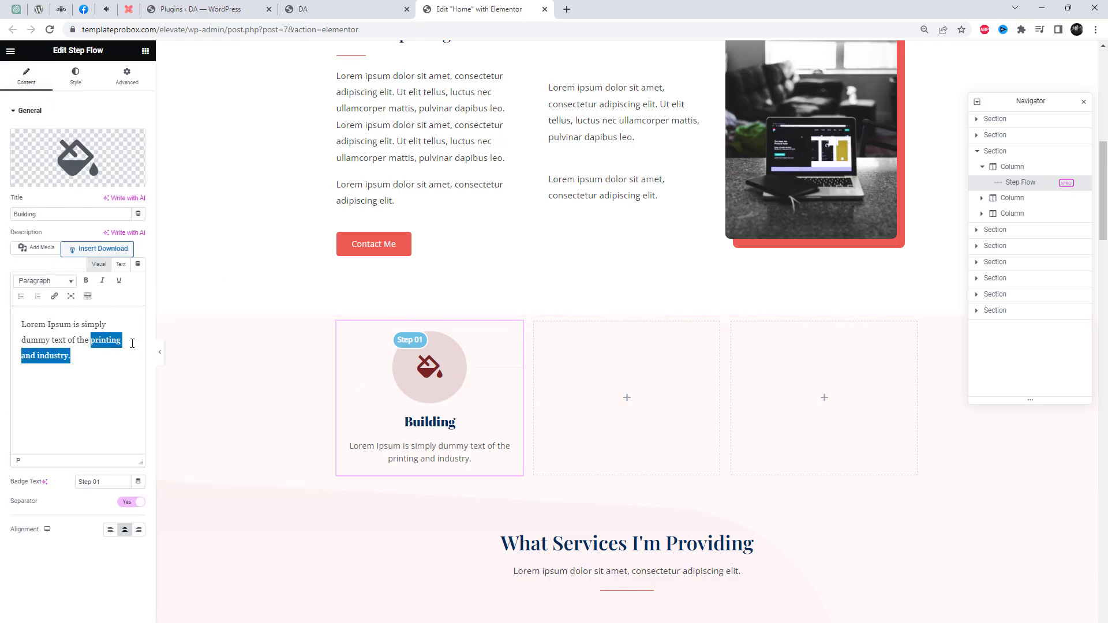
pyautogui.press('BackSpace')
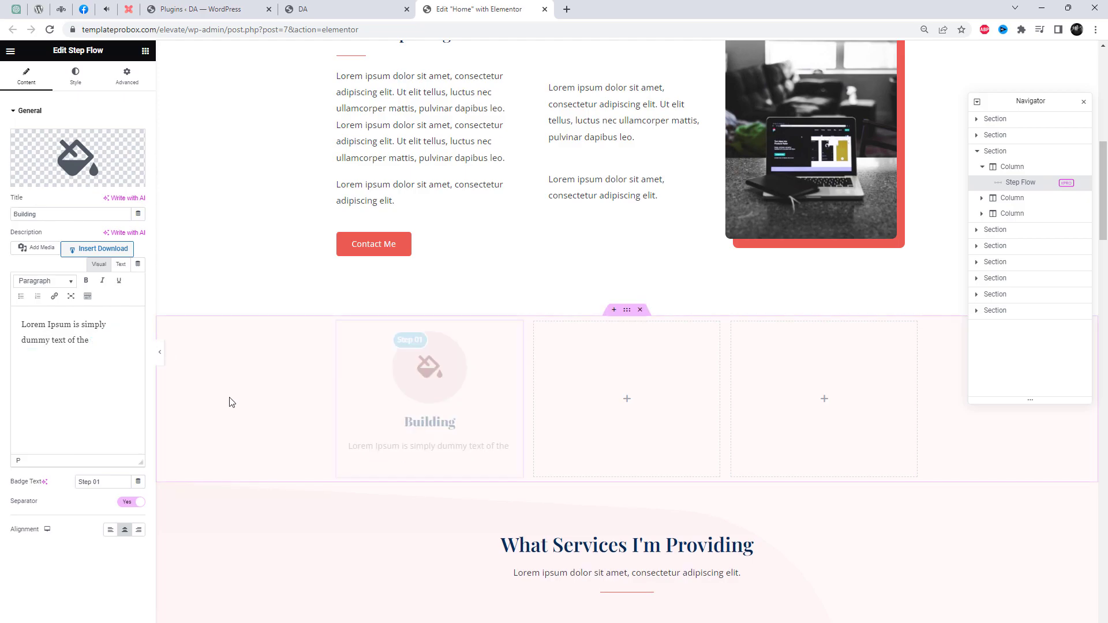
# Step: Duplicate the Building step into the second column and change the copy's badge text to Step 02
pyautogui.rightClick(412, 416)
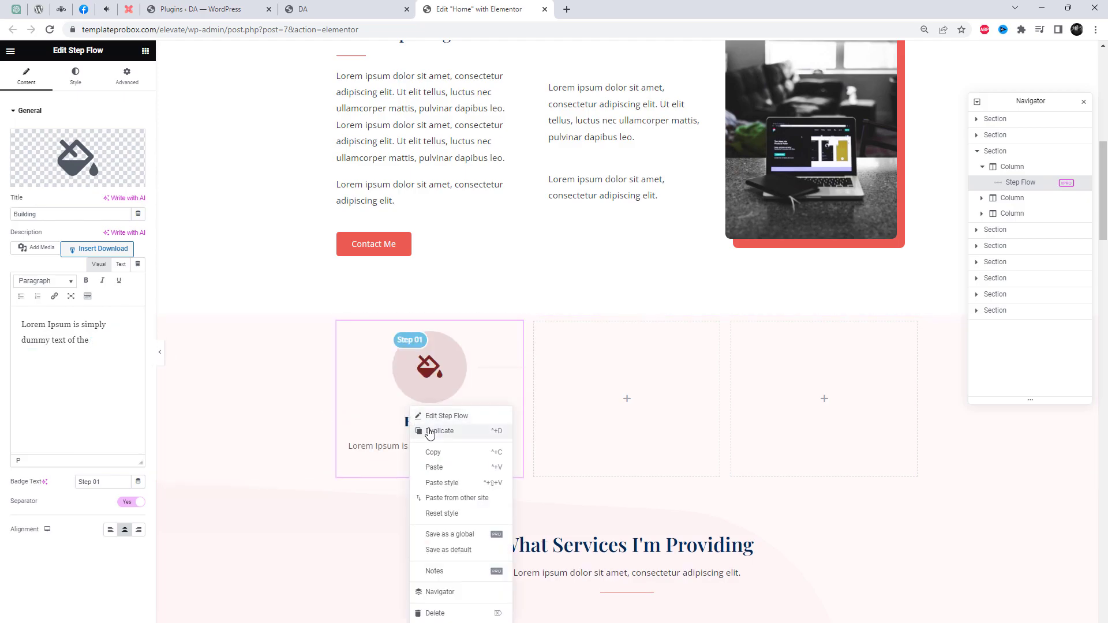
pyautogui.click(433, 430)
pyautogui.moveTo(427, 516); pyautogui.dragTo(588, 385)
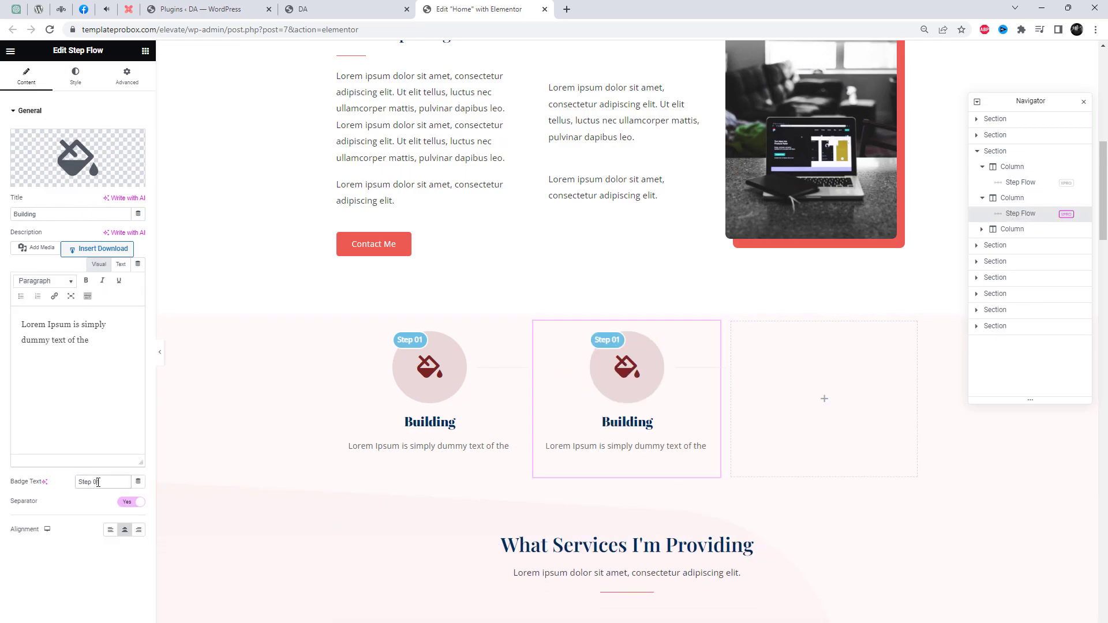
pyautogui.write('2')
# Step: Replace the second step's icon with the hand holding a medical cross from the icon library
pyautogui.click(110, 176)
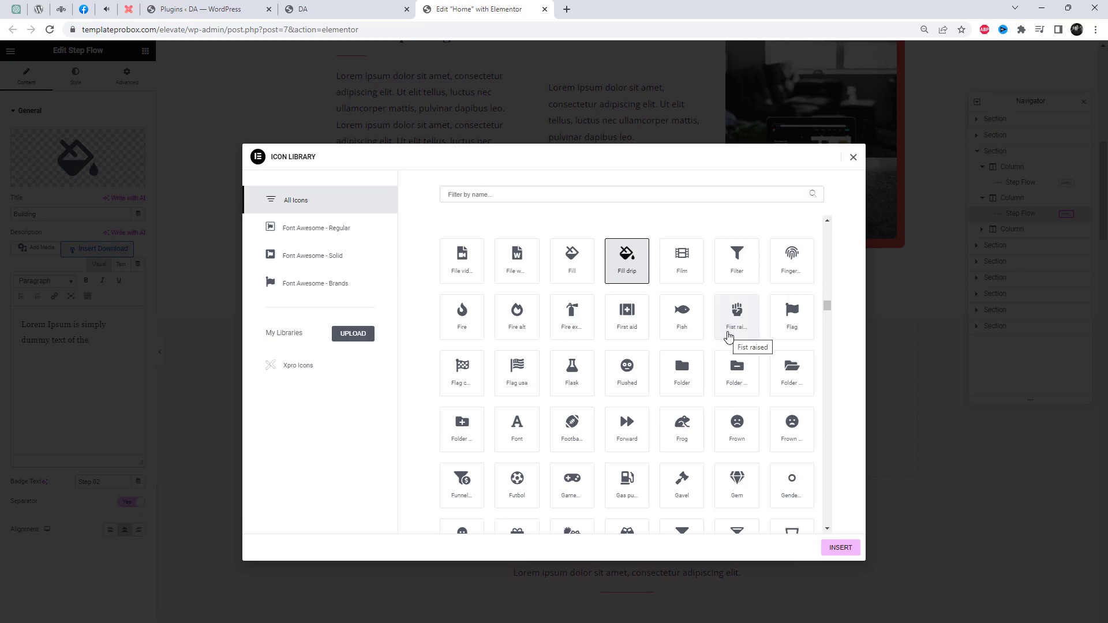
pyautogui.scroll(-3, 732, 346)
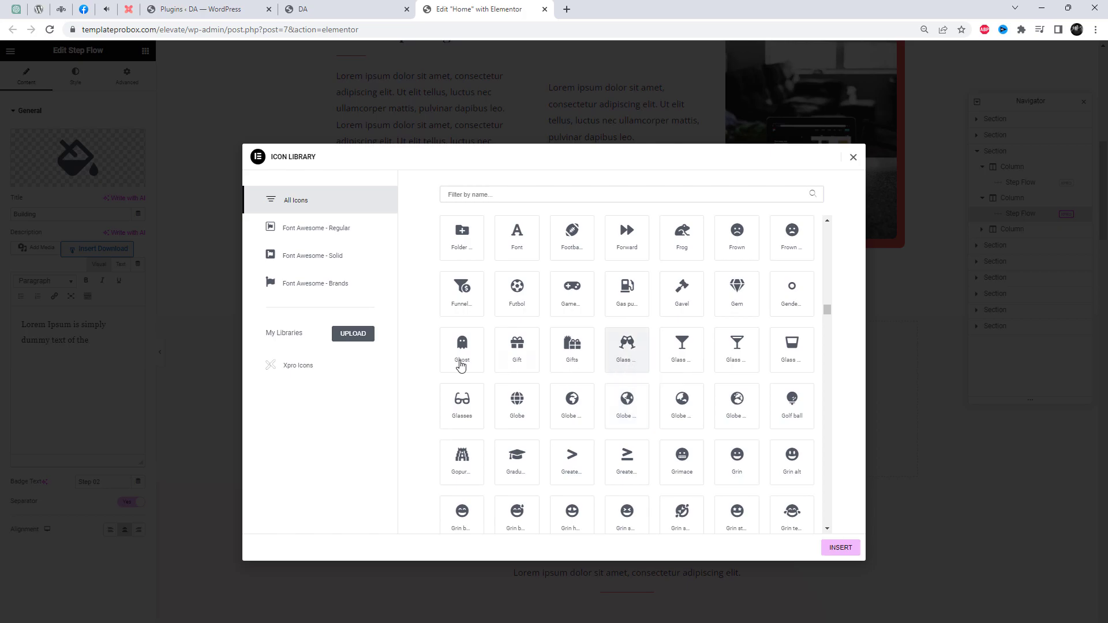
pyautogui.scroll(-5, 572, 416)
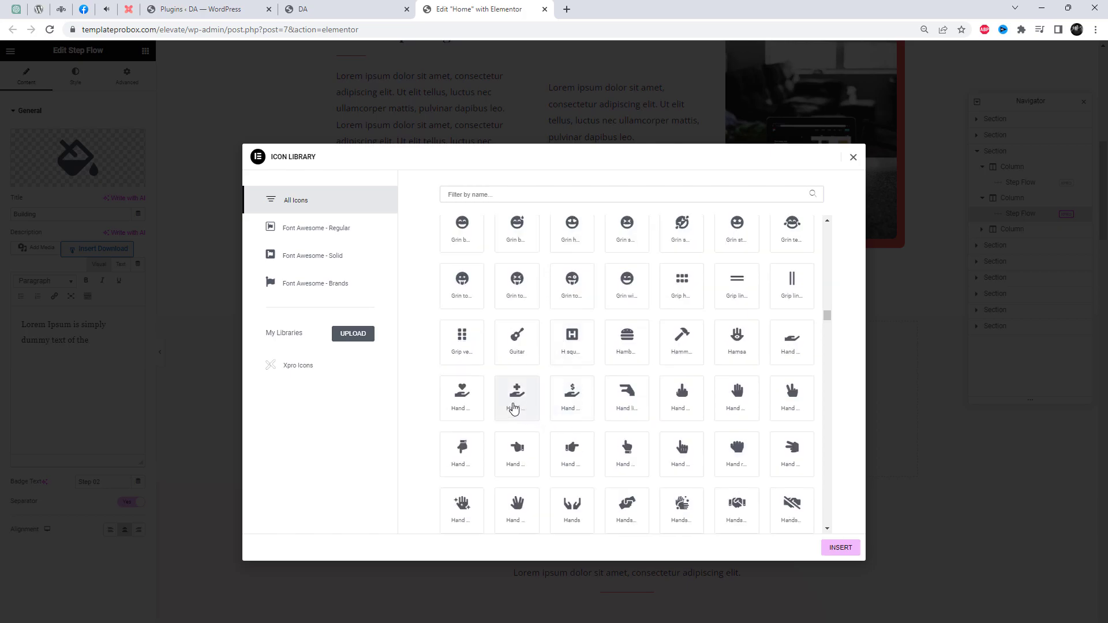
pyautogui.click(514, 403)
pyautogui.click(842, 551)
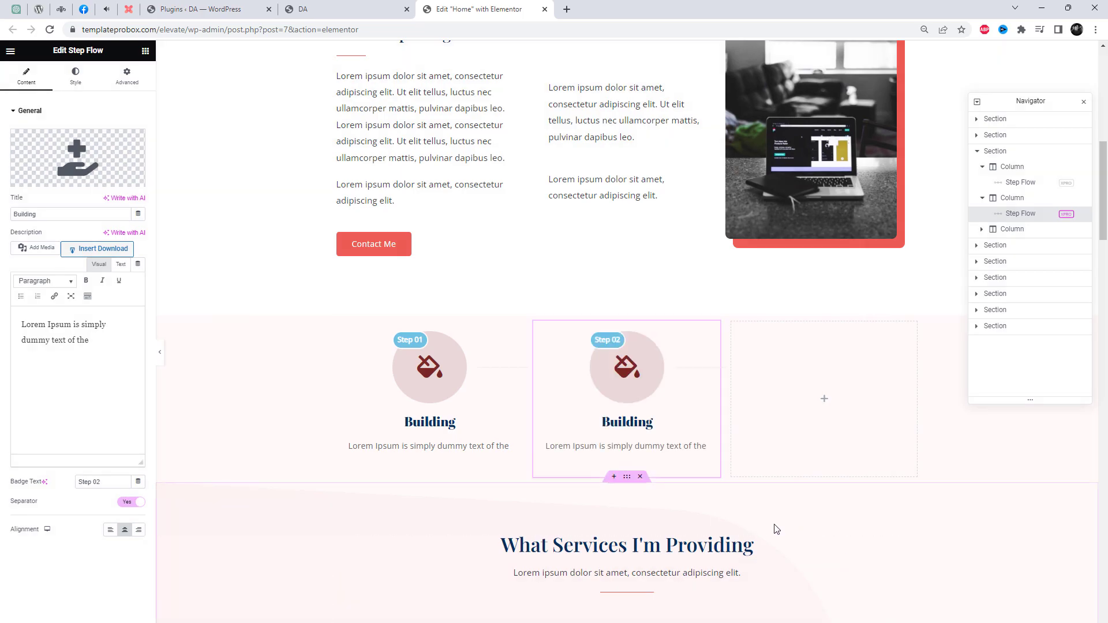
# Step: Change the second step's title to Development
pyautogui.doubleClick(16, 213)
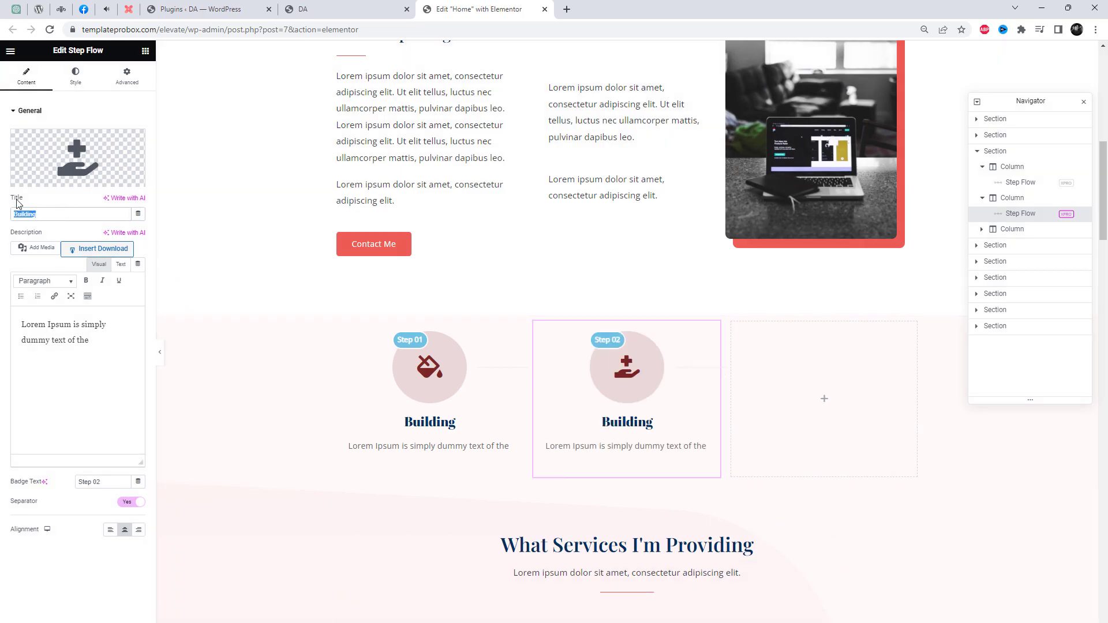
pyautogui.write('Dev')
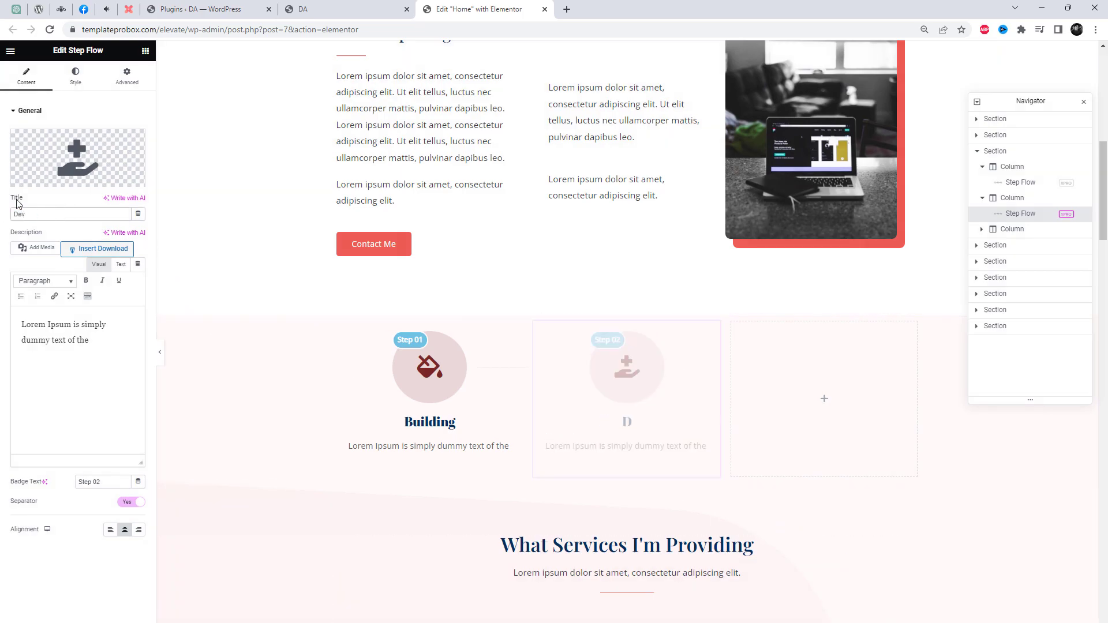
pyautogui.write('elopment')
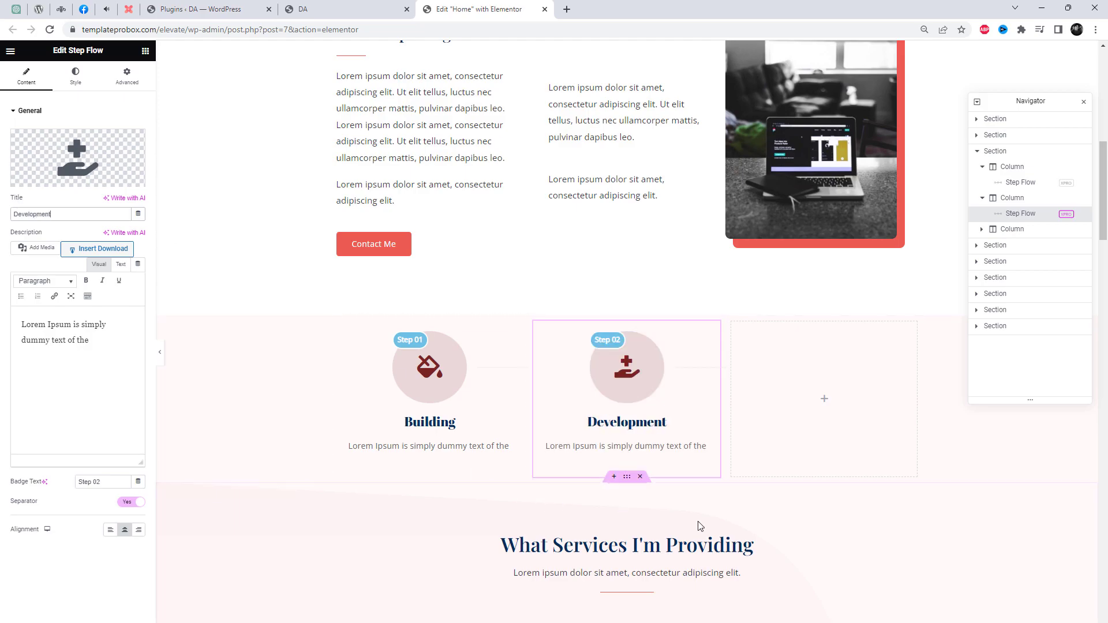
# Step: Duplicate the Development step and move the copy into the empty third column
pyautogui.rightClick(622, 396)
pyautogui.click(649, 422)
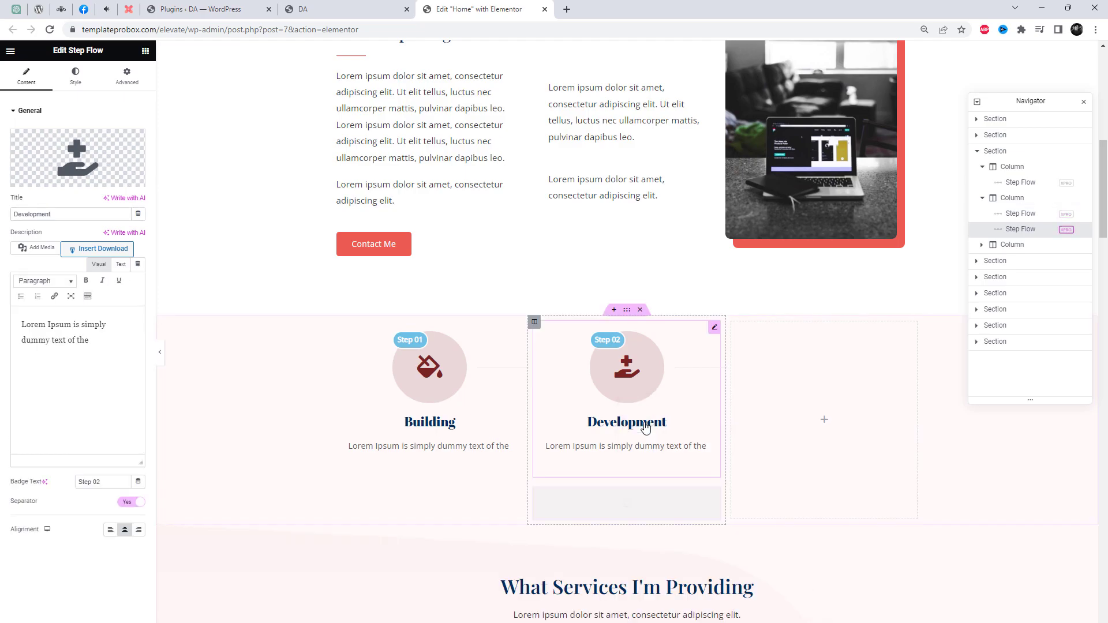
pyautogui.moveTo(636, 538); pyautogui.dragTo(792, 442)
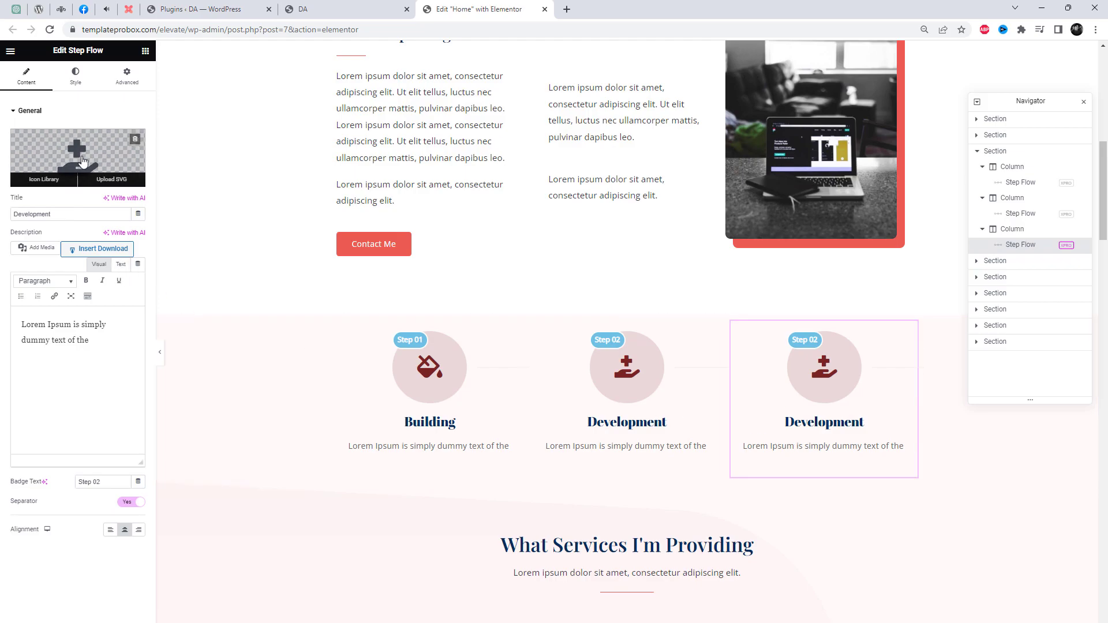
# Step: Replace the third step's icon with the hard hat icon from the icon library
pyautogui.click(83, 162)
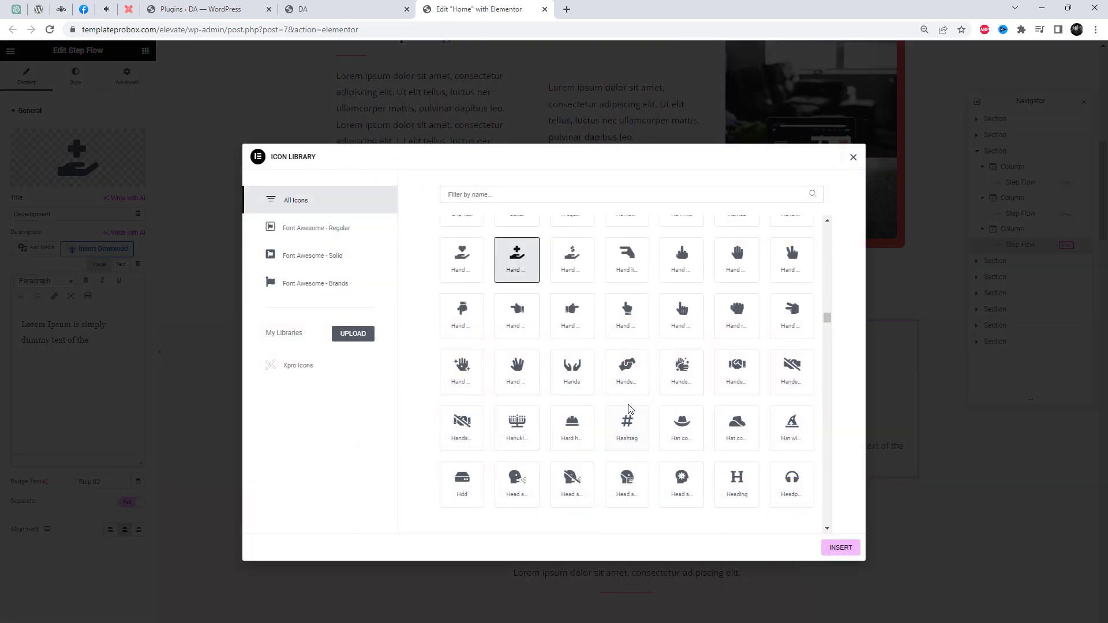
pyautogui.click(573, 440)
pyautogui.click(840, 548)
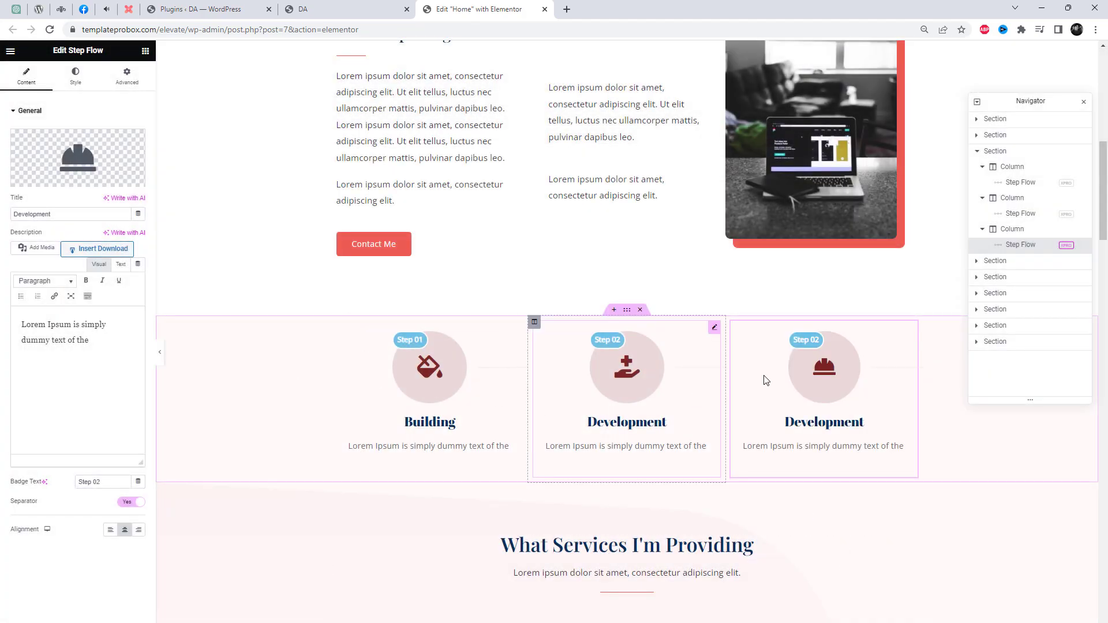
pyautogui.click(128, 8)
pyautogui.click(468, 9)
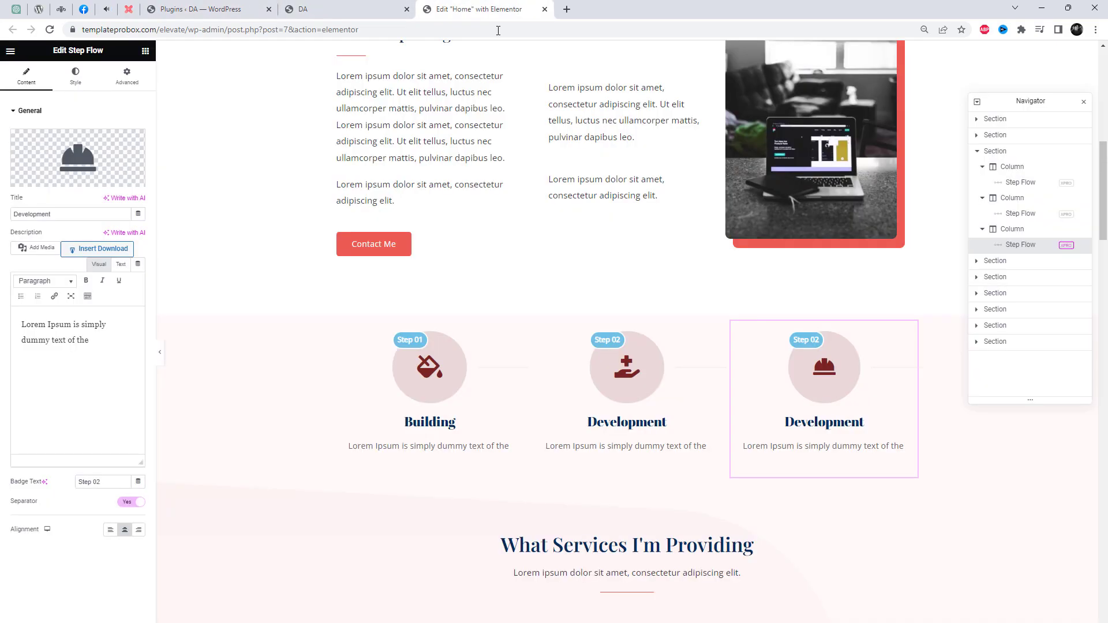
# Step: Title the third step Activating and set its badge text to Step 03
pyautogui.doubleClick(78, 215)
pyautogui.write('Activating')
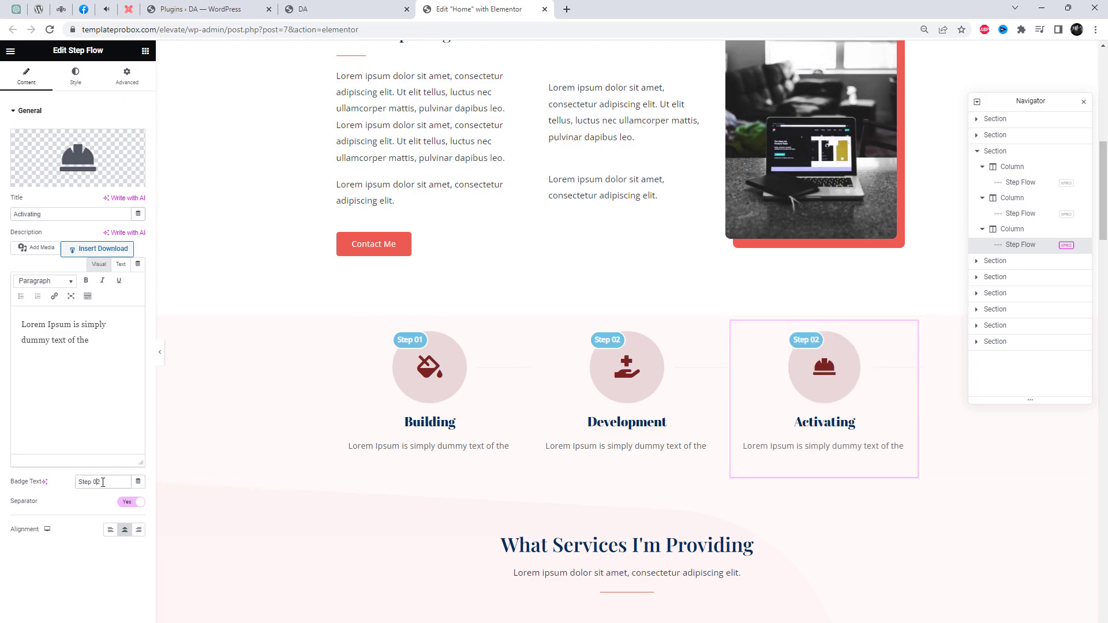
pyautogui.write('3')
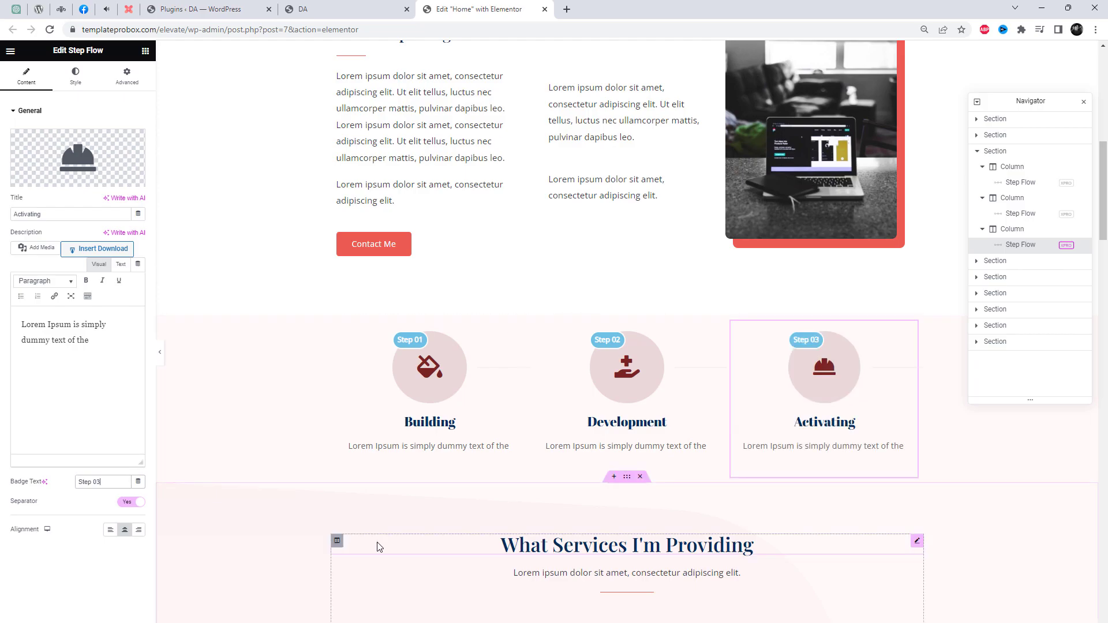
# Step: Change the third step's separator layout to Arrow with a thickness of 3 px
pyautogui.click(75, 75)
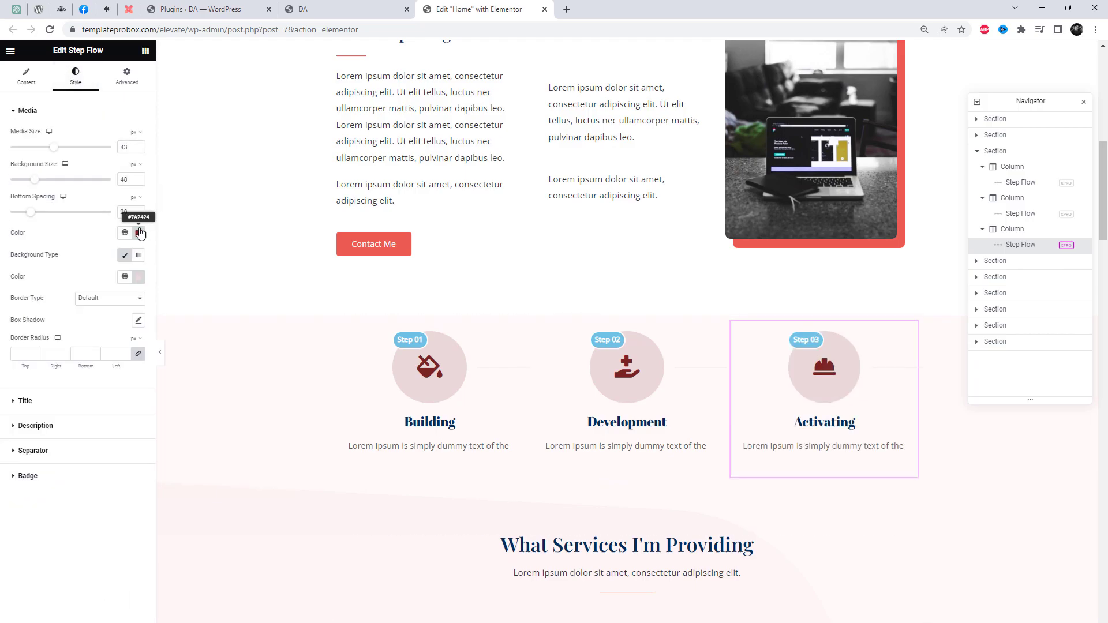
pyautogui.click(26, 78)
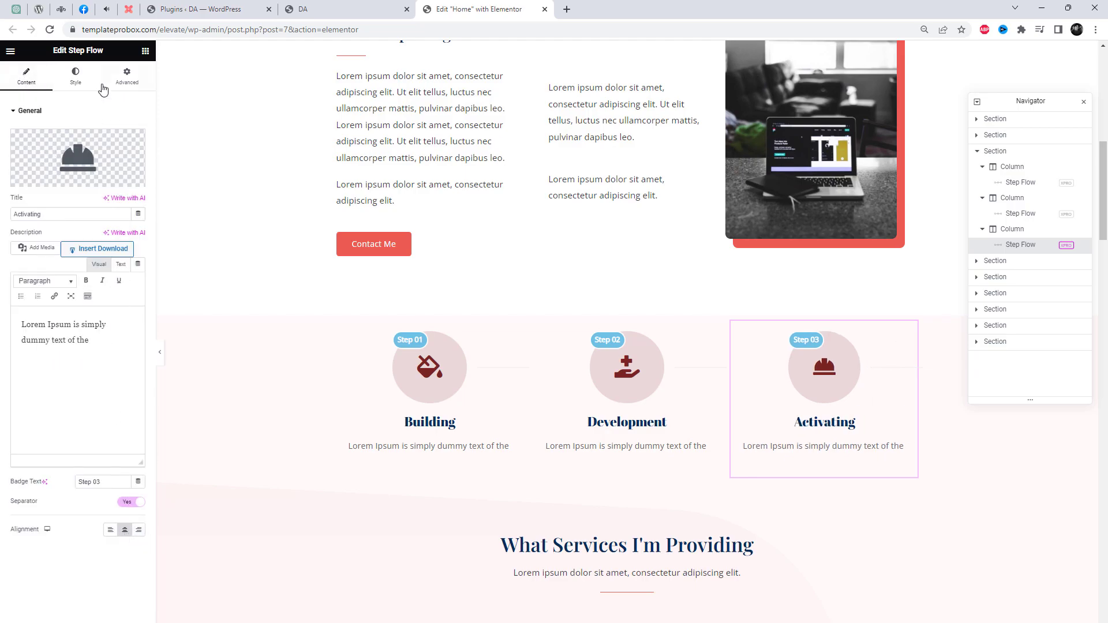
pyautogui.click(76, 78)
pyautogui.click(71, 452)
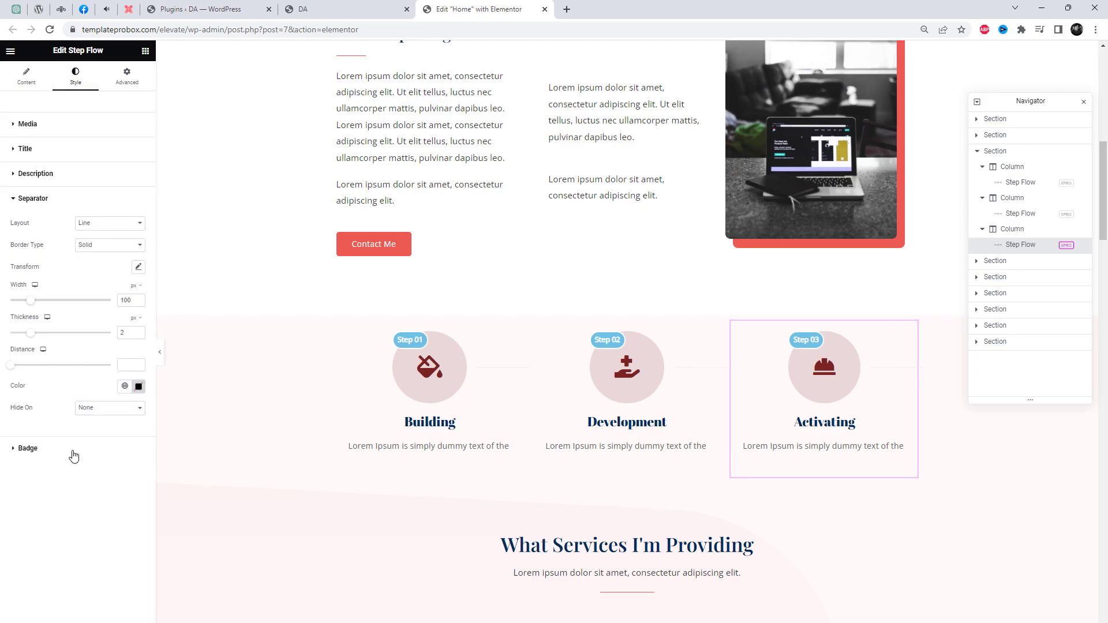
pyautogui.click(104, 223)
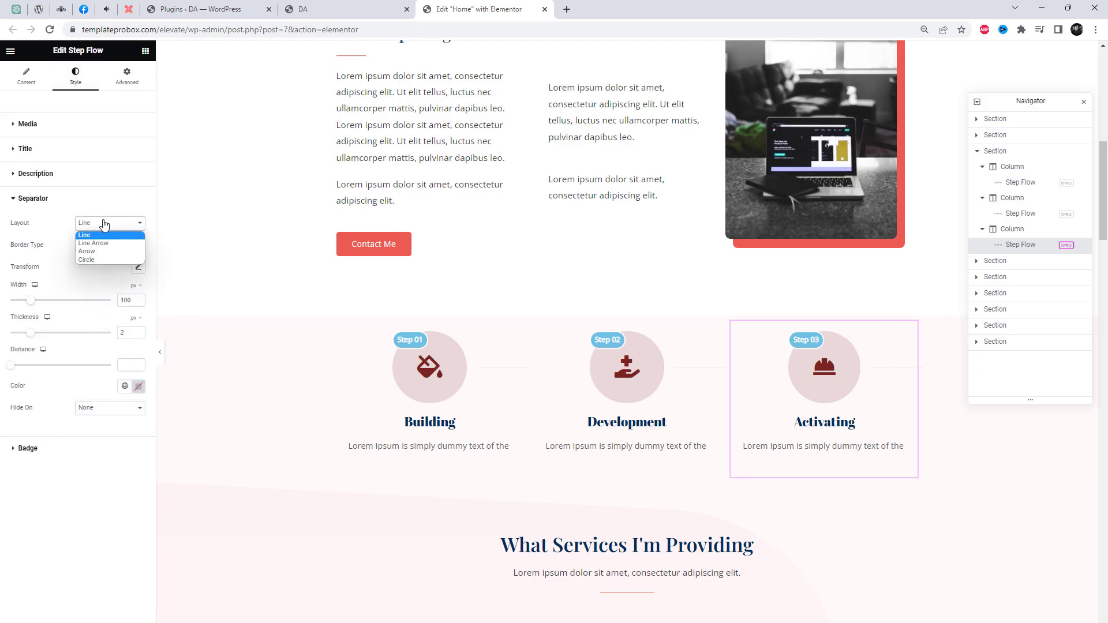
pyautogui.click(101, 254)
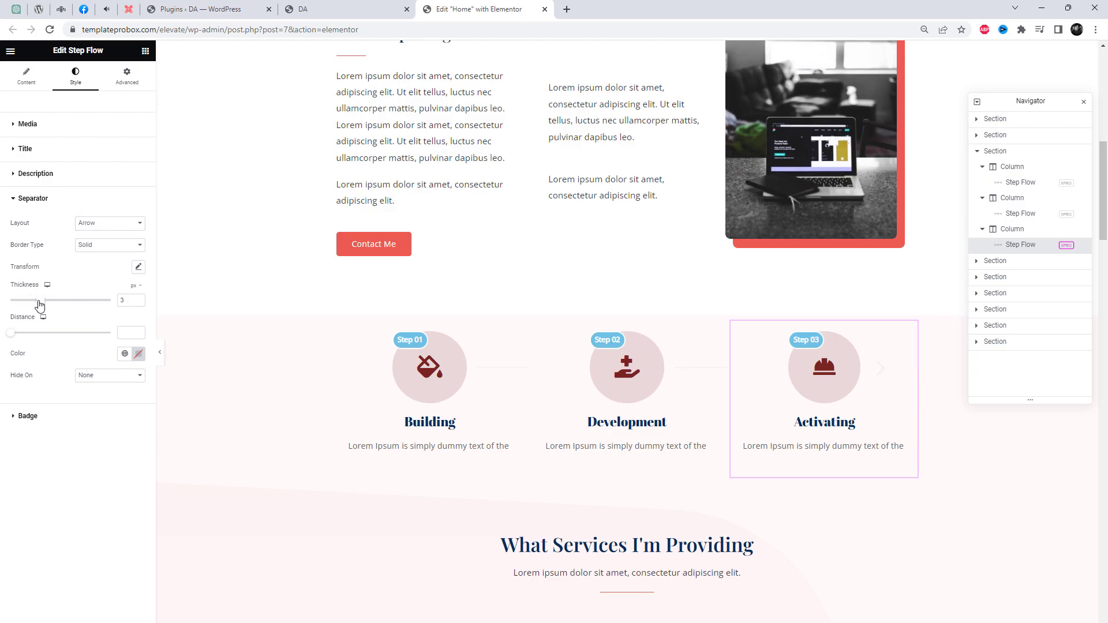
# Step: Set the third step's separator distance to 4 px and hide the separator on Tablet & Mobile
pyautogui.moveTo(15, 337)
pyautogui.mouseDown()
pyautogui.moveTo(36, 338)
pyautogui.moveTo(21, 338)
pyautogui.mouseUp()
pyautogui.click(103, 254)
pyautogui.click(103, 255)
pyautogui.click(98, 376)
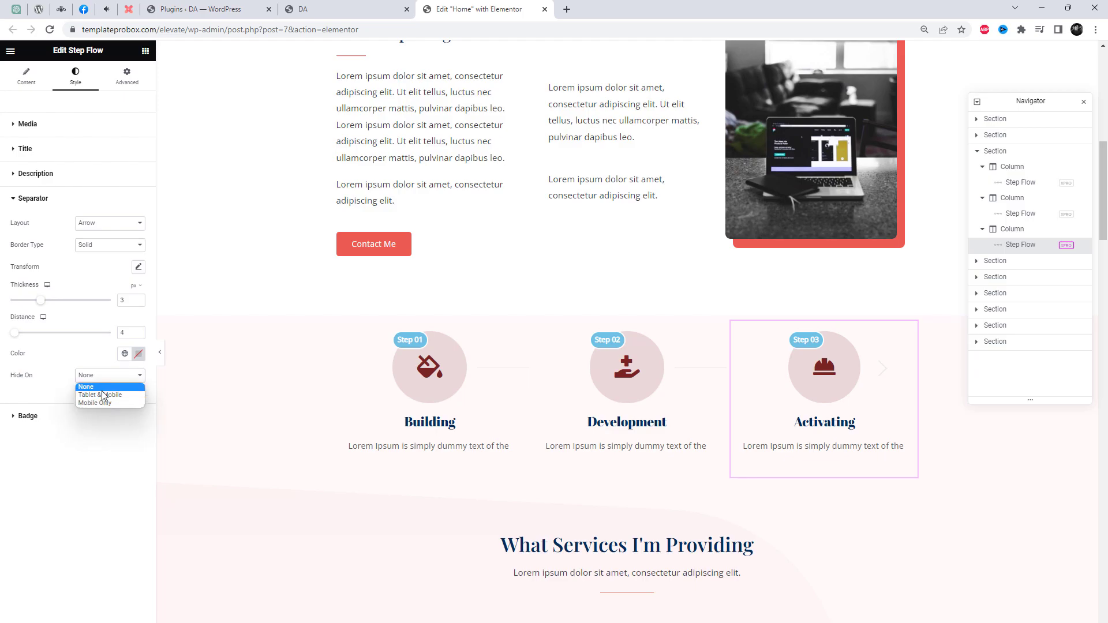
pyautogui.click(104, 395)
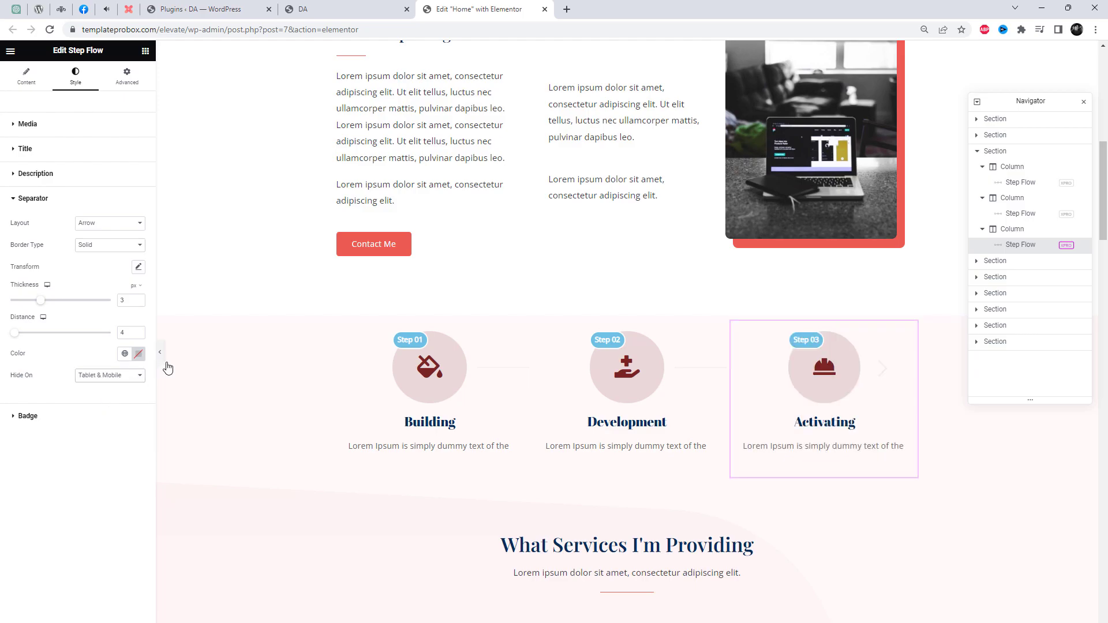
# Step: Change the Development step's separator layout to Arrow
pyautogui.click(608, 415)
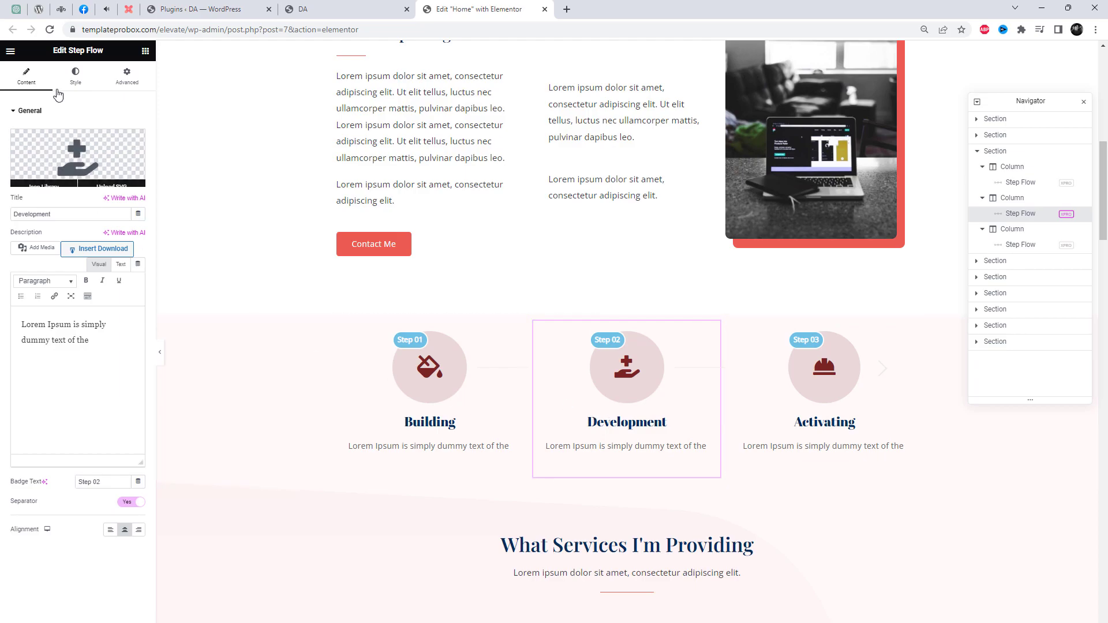
pyautogui.click(75, 75)
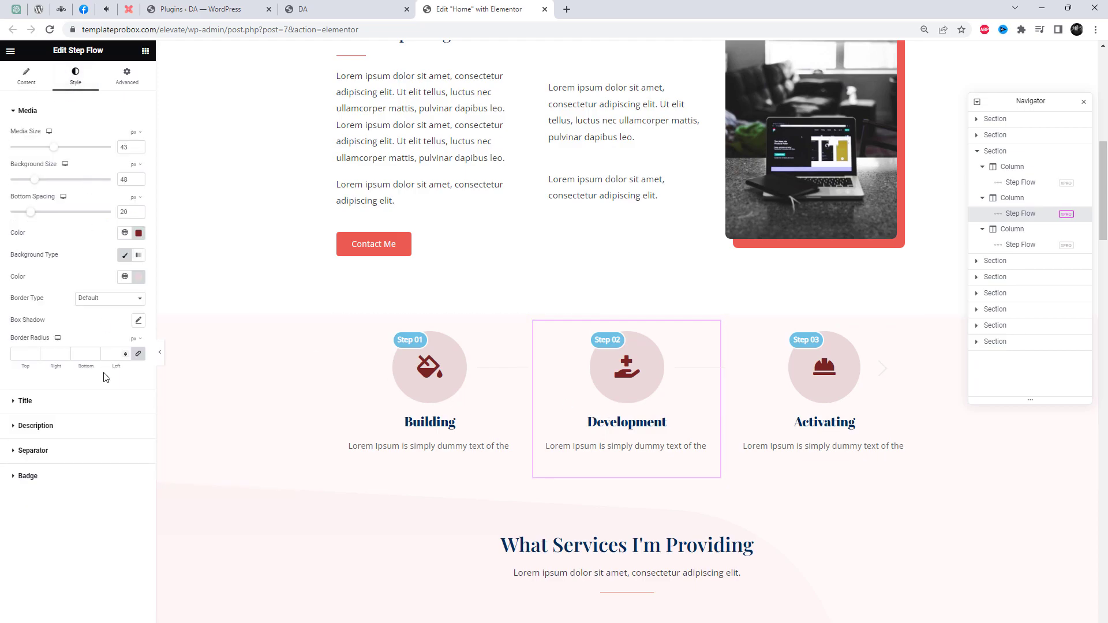
pyautogui.click(64, 452)
pyautogui.click(115, 227)
pyautogui.click(118, 249)
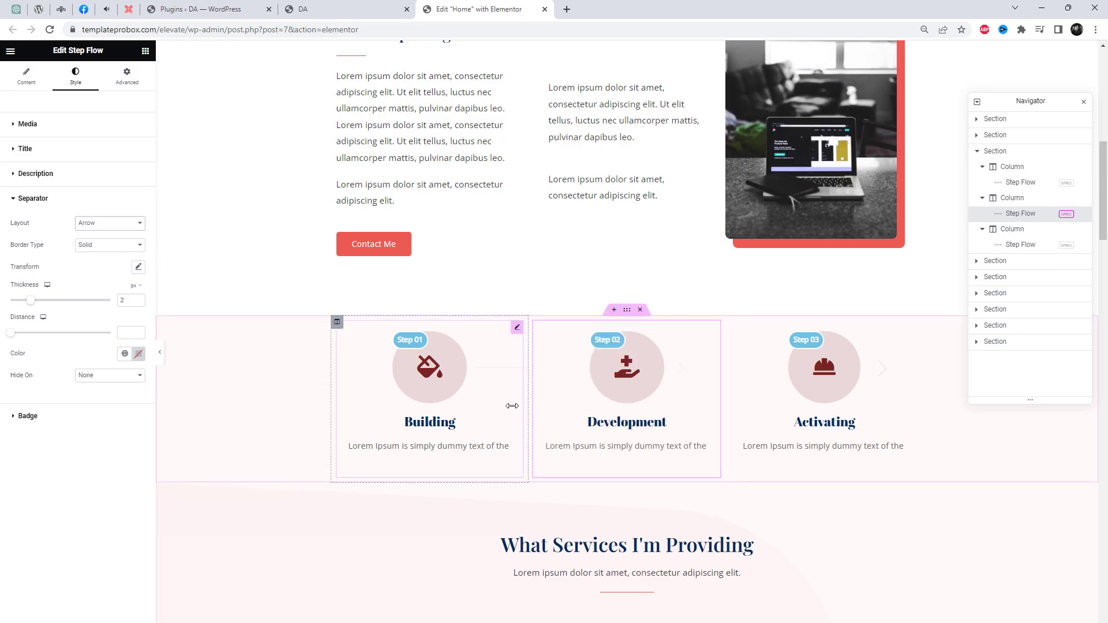
# Step: Change the Building step's separator layout to Arrow
pyautogui.click(488, 406)
pyautogui.click(73, 78)
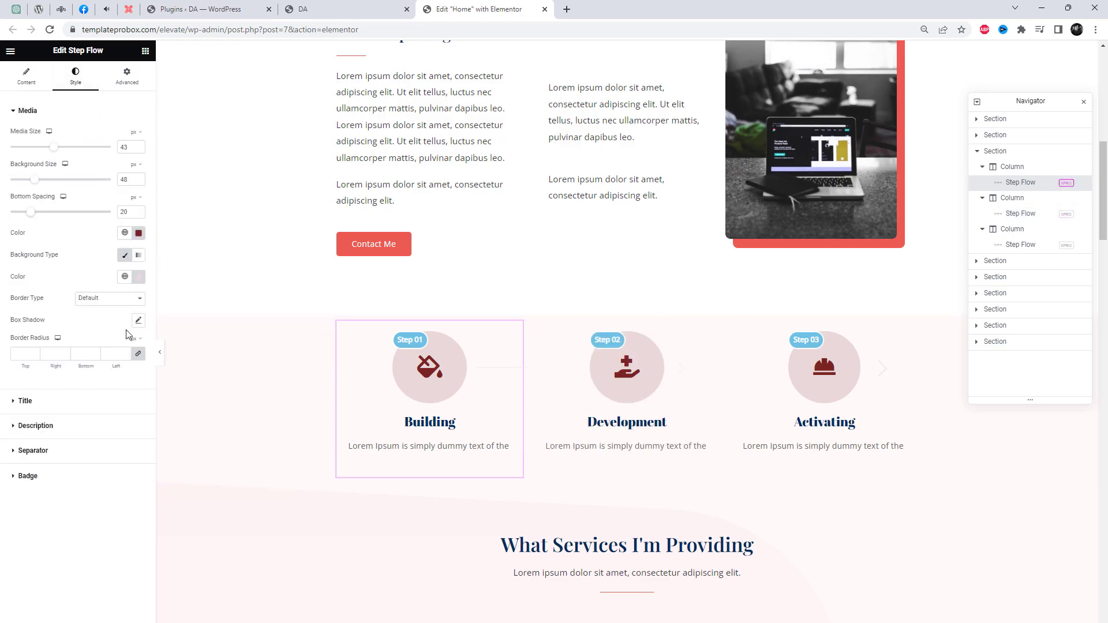
pyautogui.click(72, 452)
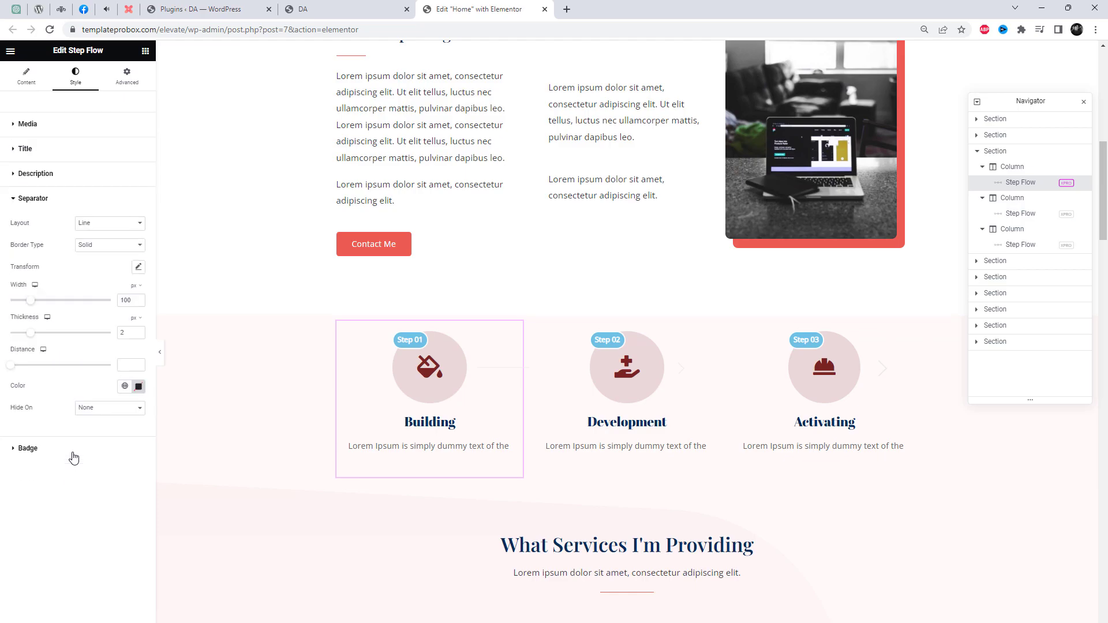
pyautogui.click(118, 233)
pyautogui.click(115, 255)
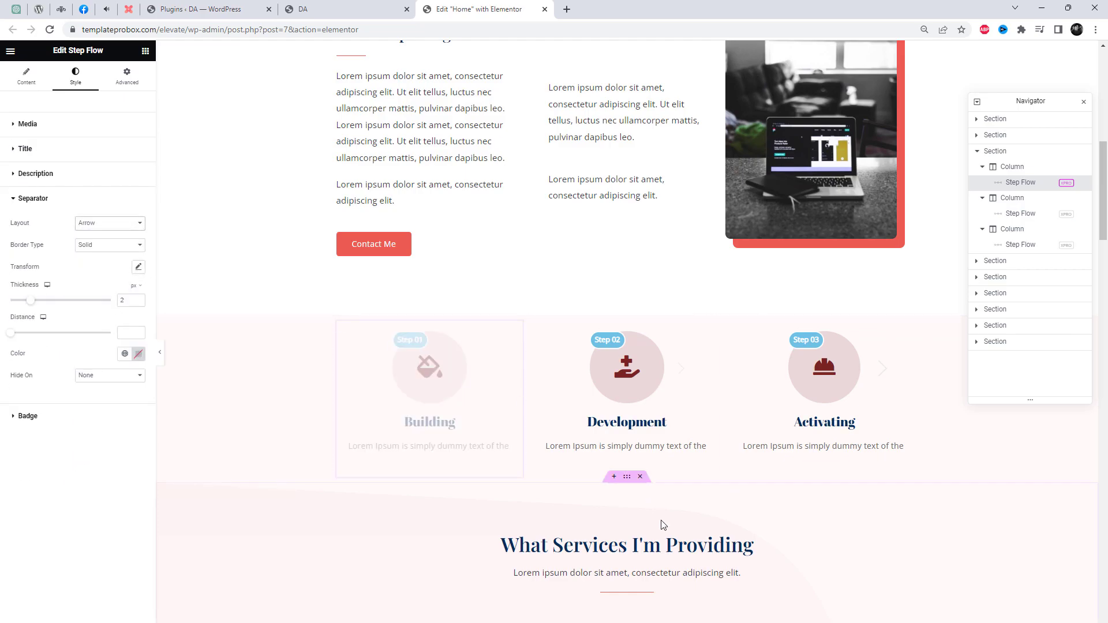
# Step: Set the Building step's separator color to a dark red
pyautogui.click(138, 354)
pyautogui.click(153, 431)
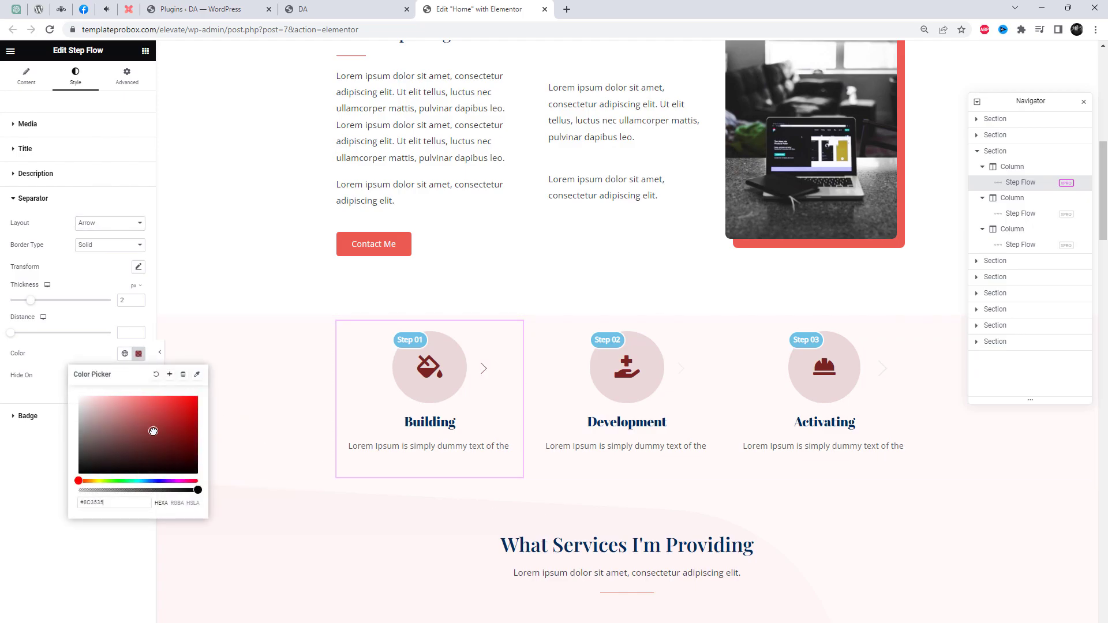
pyautogui.moveTo(152, 430); pyautogui.dragTo(152, 425)
pyautogui.click(68, 337)
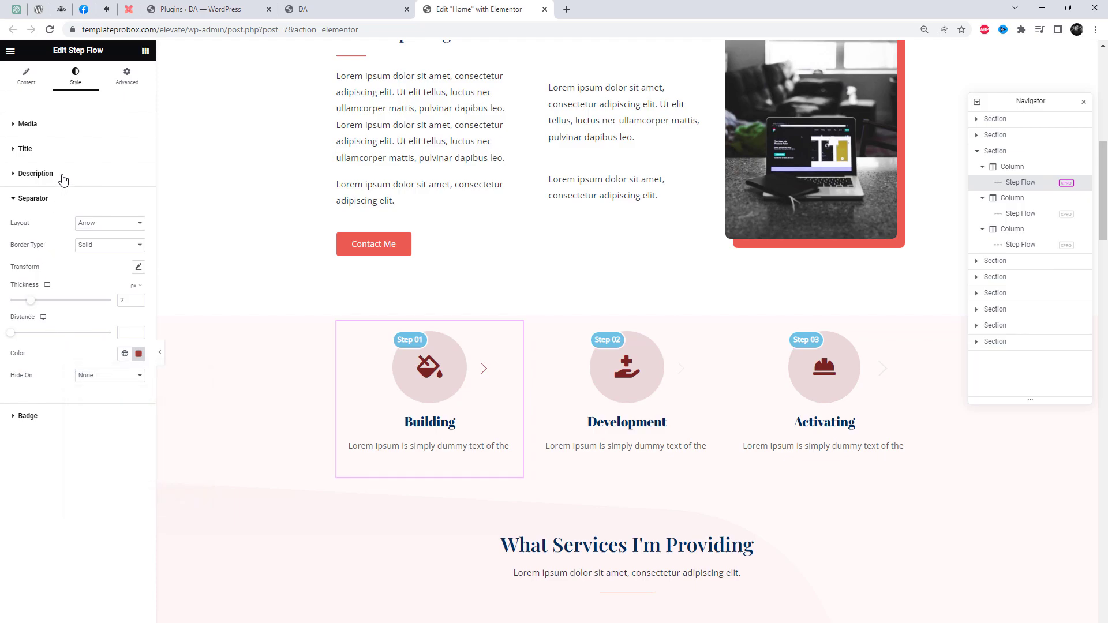
# Step: Try the Top Center and Middle Left positions for the Building step's badge and return it to Top Left
pyautogui.click(59, 428)
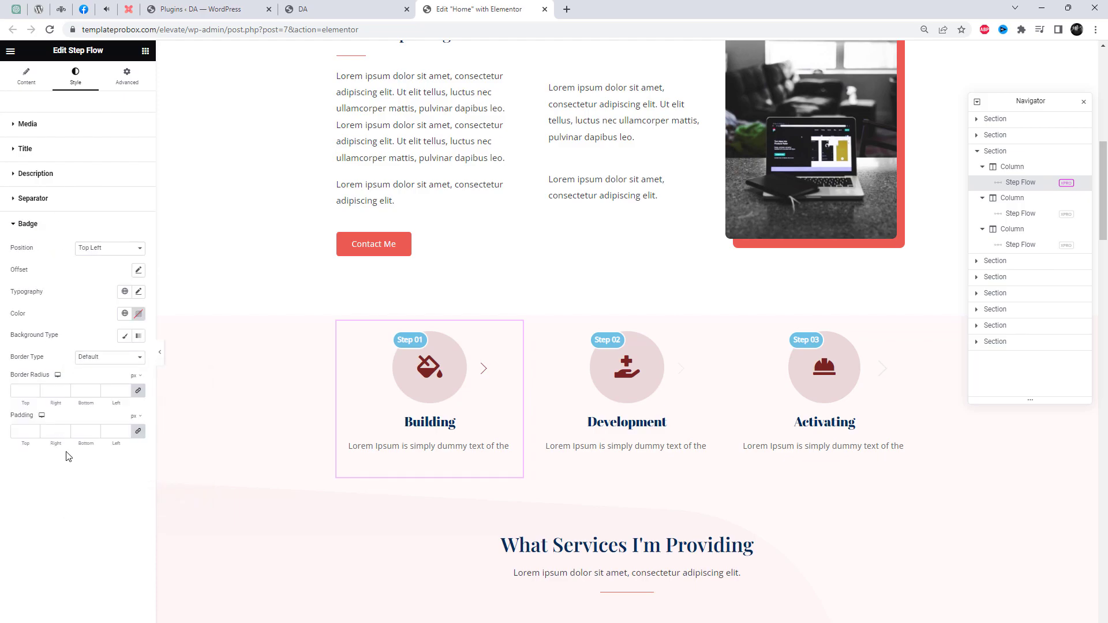
pyautogui.click(96, 252)
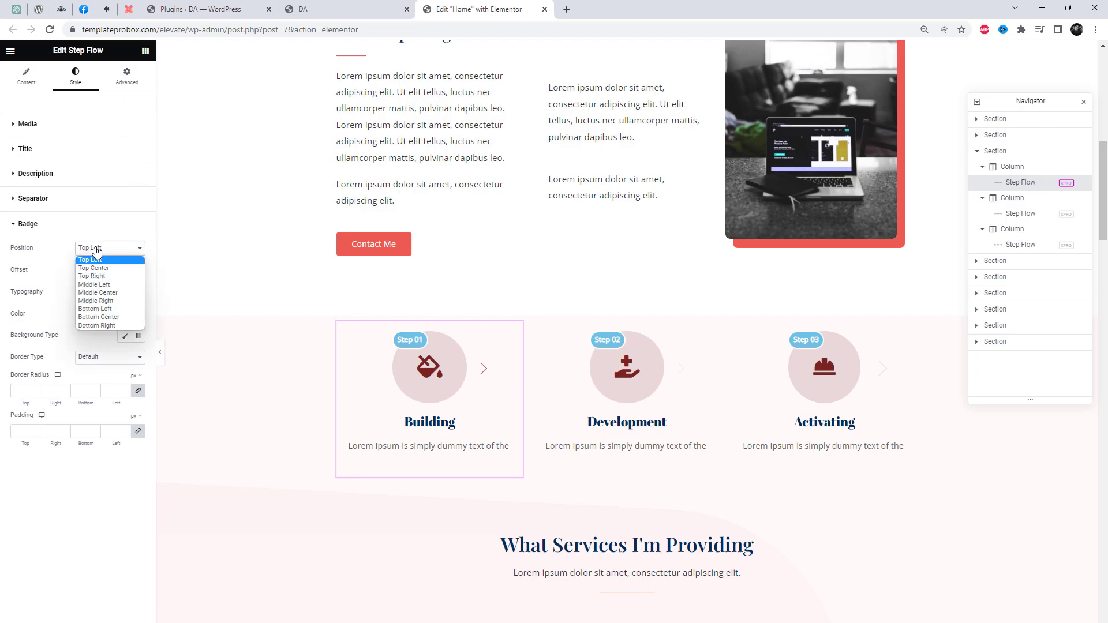
pyautogui.click(102, 269)
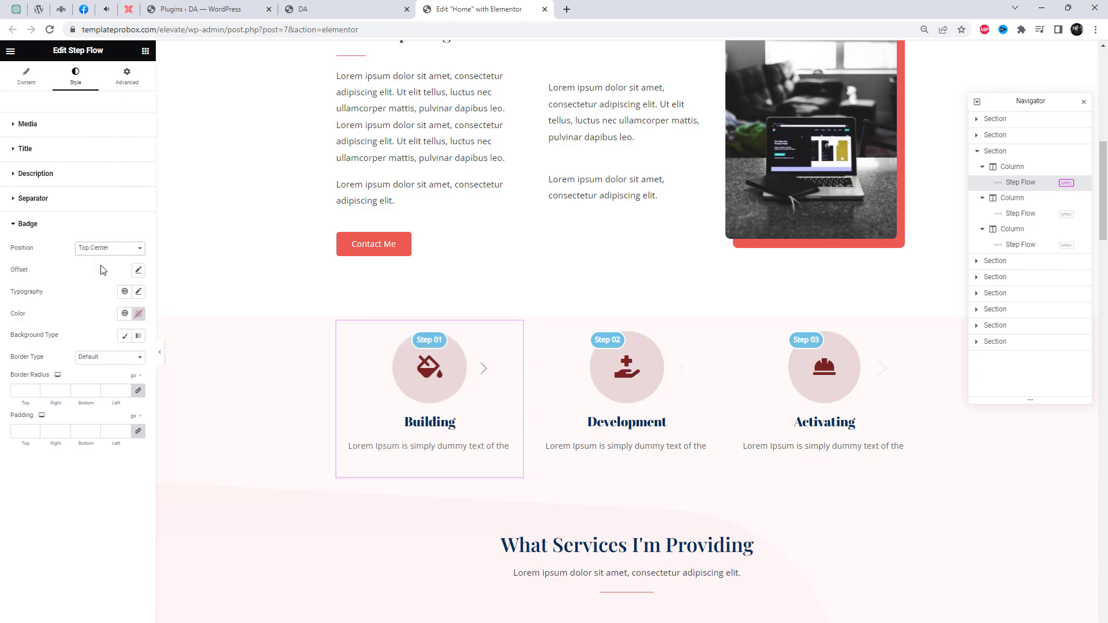
pyautogui.click(104, 246)
pyautogui.click(112, 288)
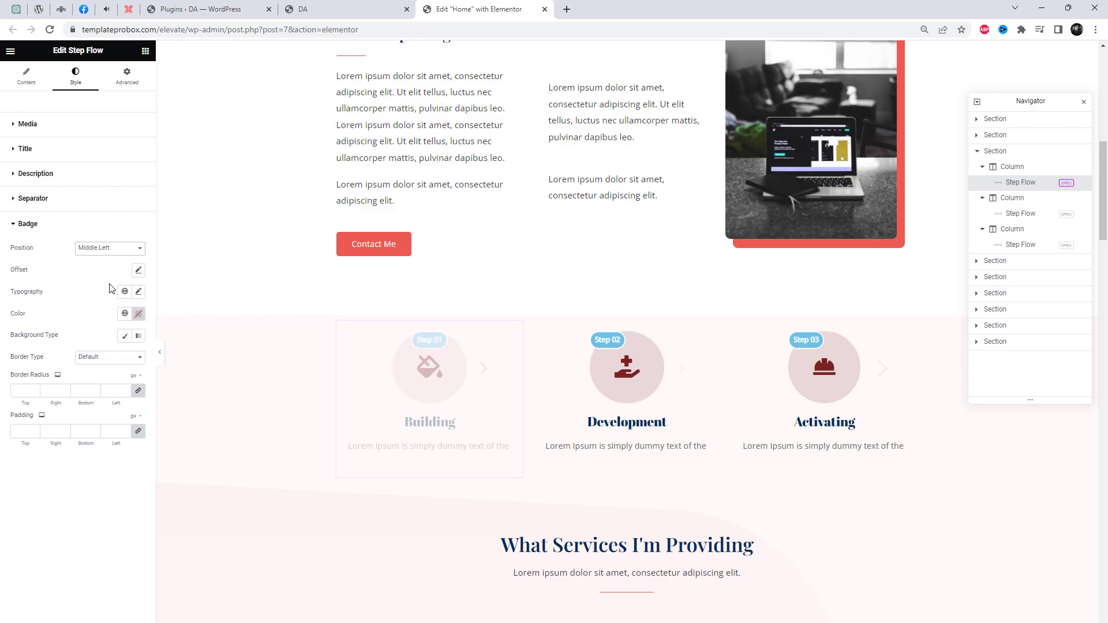
pyautogui.click(110, 248)
pyautogui.click(105, 258)
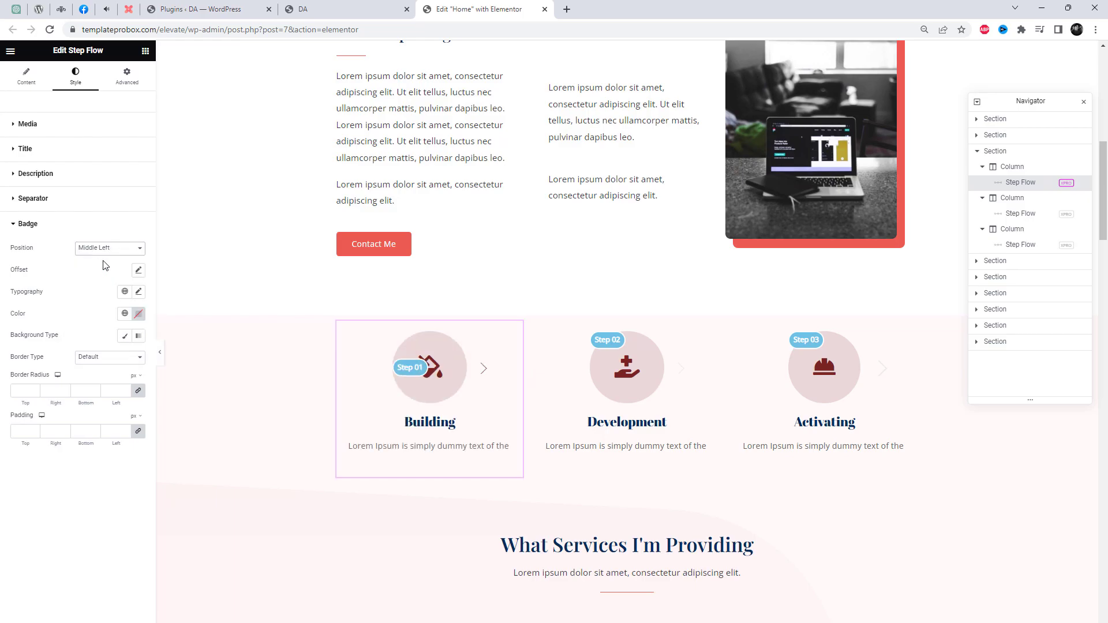
# Step: Set the Building badge's text color to a very light grey
pyautogui.click(139, 317)
pyautogui.moveTo(152, 398); pyautogui.dragTo(76, 366)
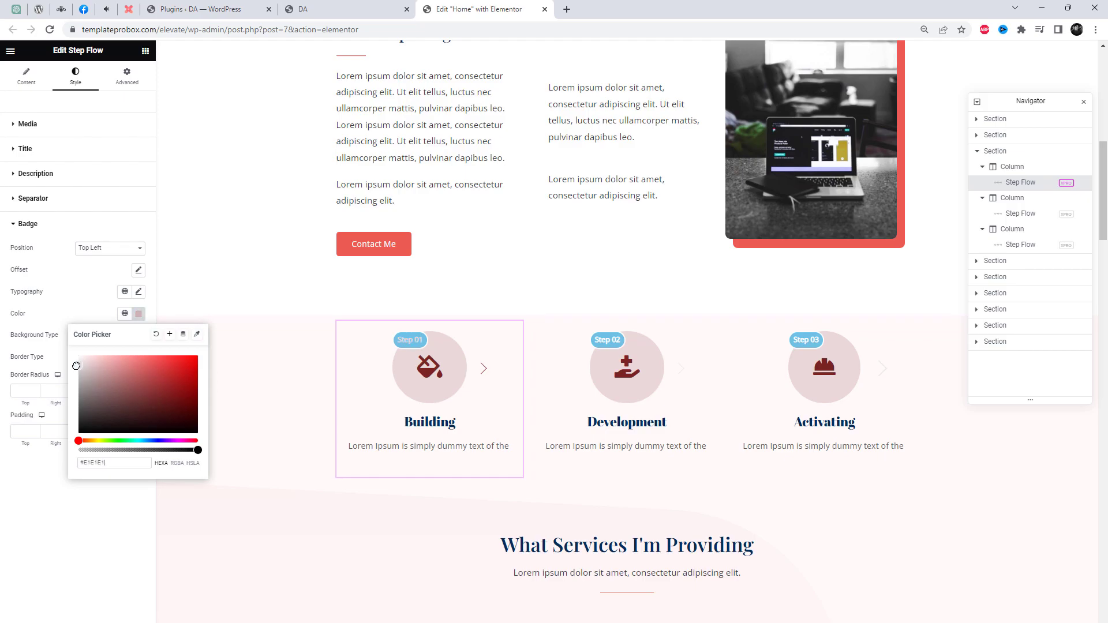
pyautogui.click(84, 298)
# Step: Give the Building badge a classic solid background in dark blue #1E5268
pyautogui.click(141, 342)
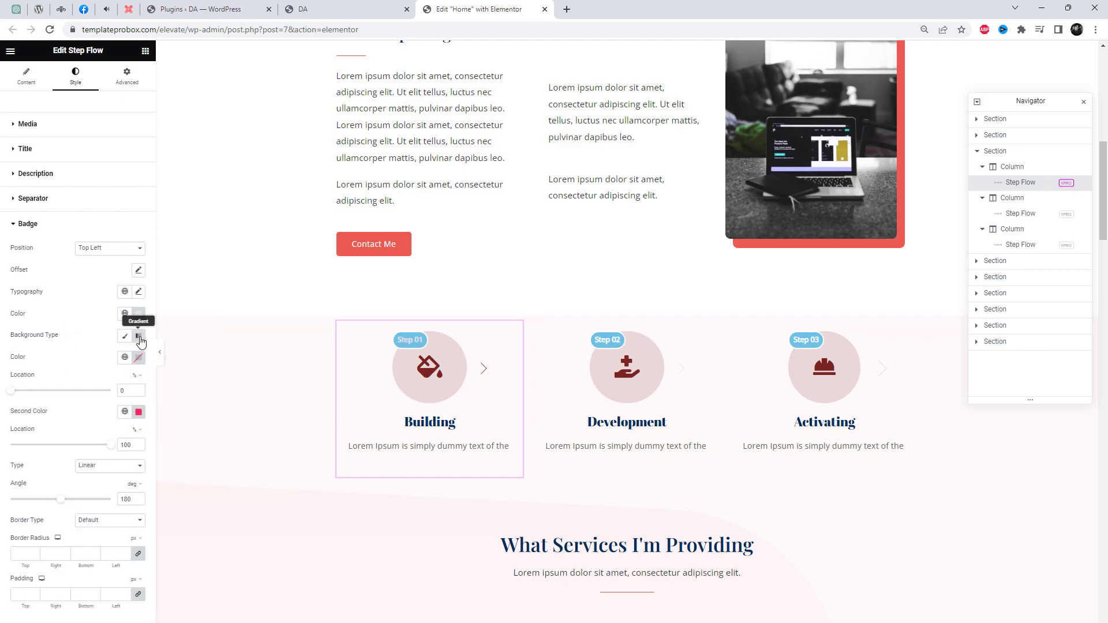
pyautogui.click(125, 336)
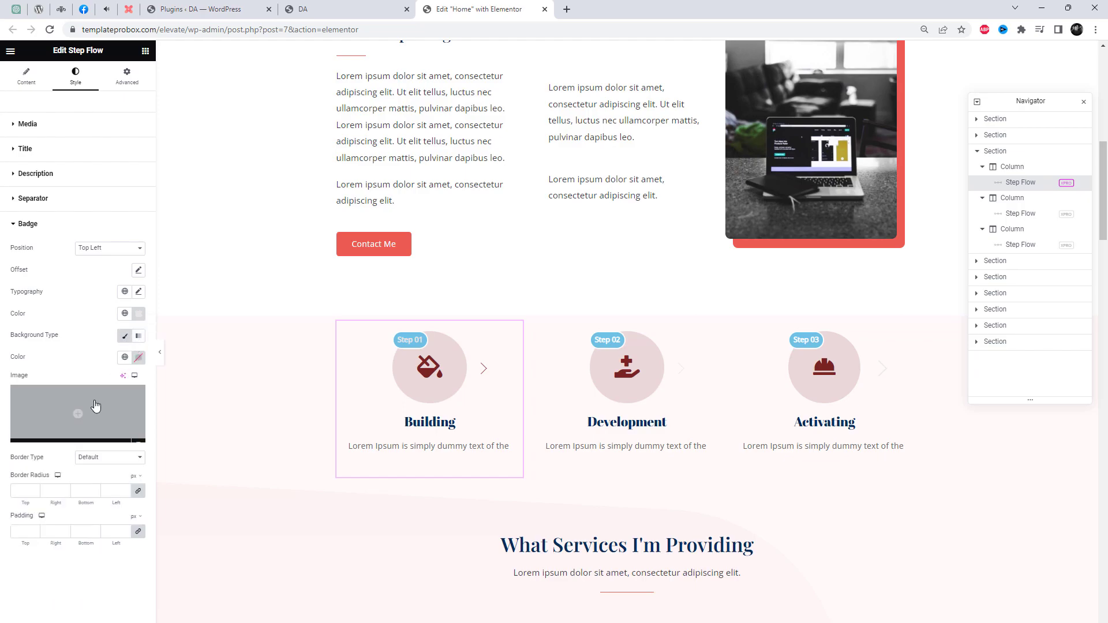
pyautogui.click(124, 357)
pyautogui.click(67, 414)
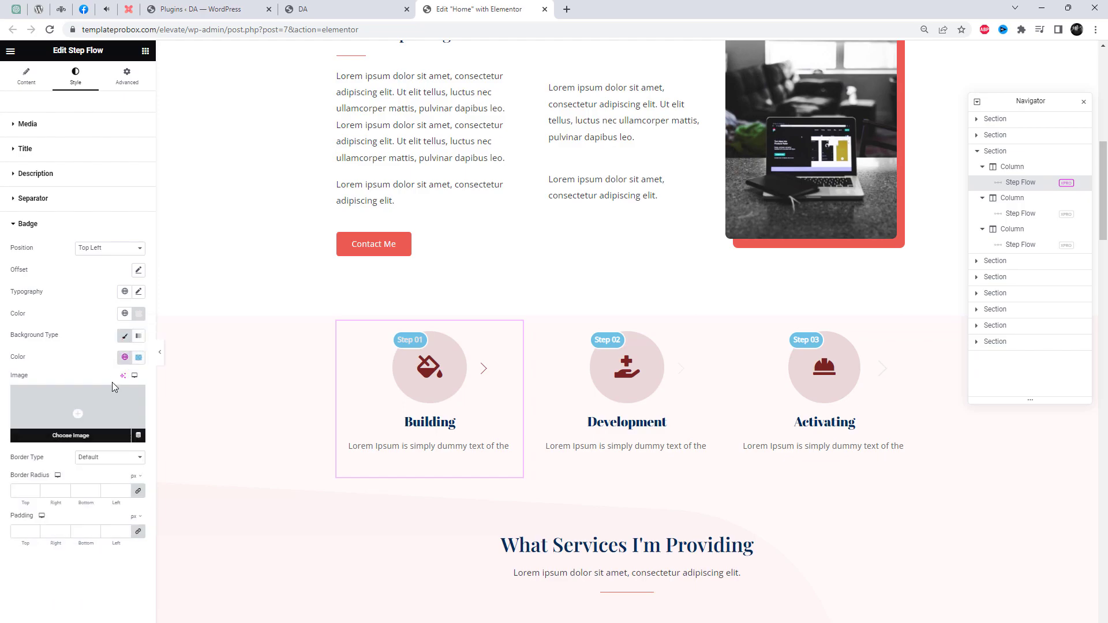
pyautogui.click(138, 357)
pyautogui.moveTo(99, 440); pyautogui.dragTo(164, 446)
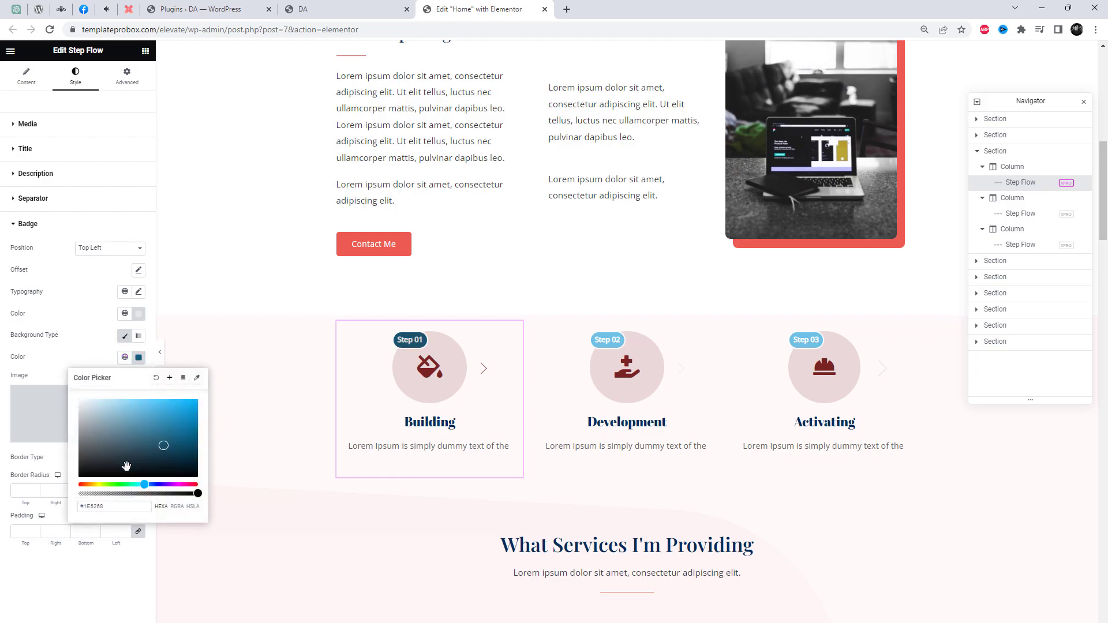
pyautogui.click(66, 338)
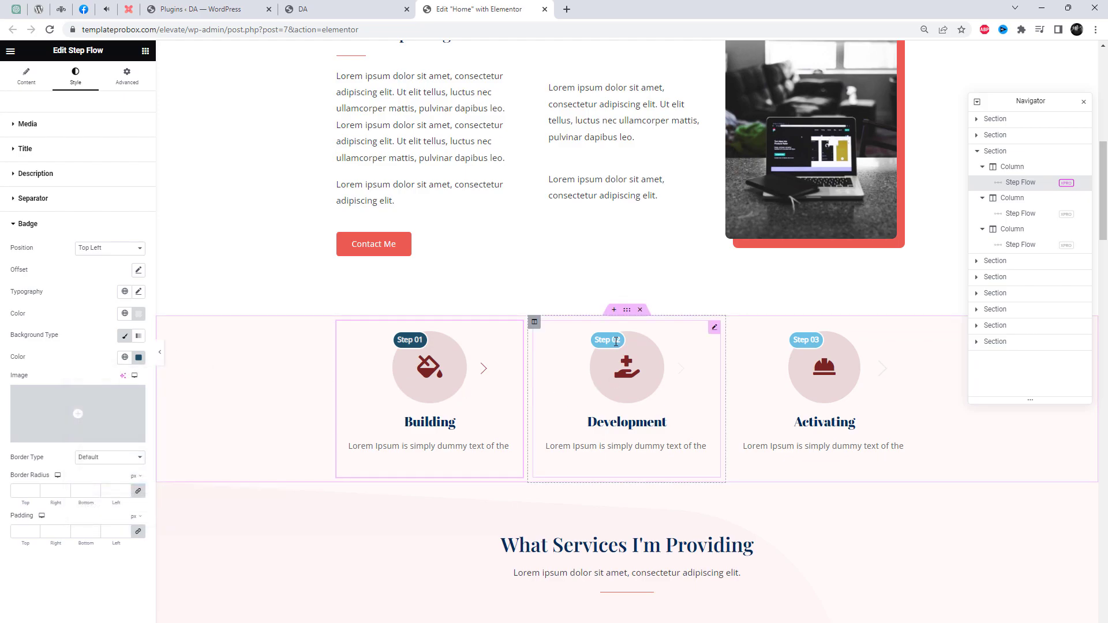
# Step: Give the Development step's badge a classic solid background in the same dark blue #1E5268
pyautogui.click(615, 340)
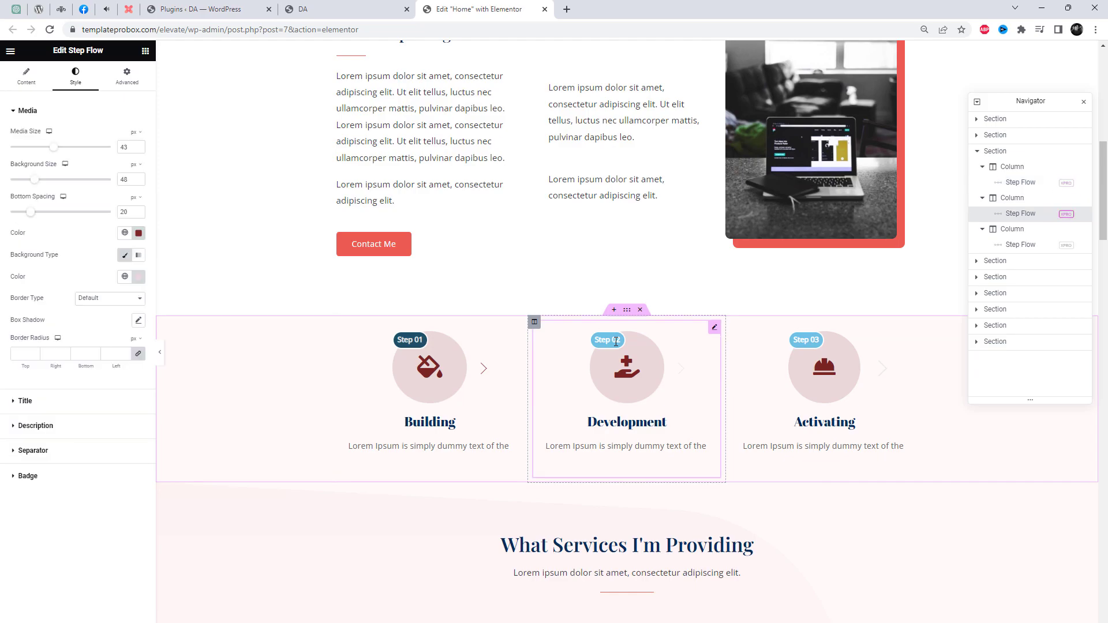
pyautogui.click(27, 476)
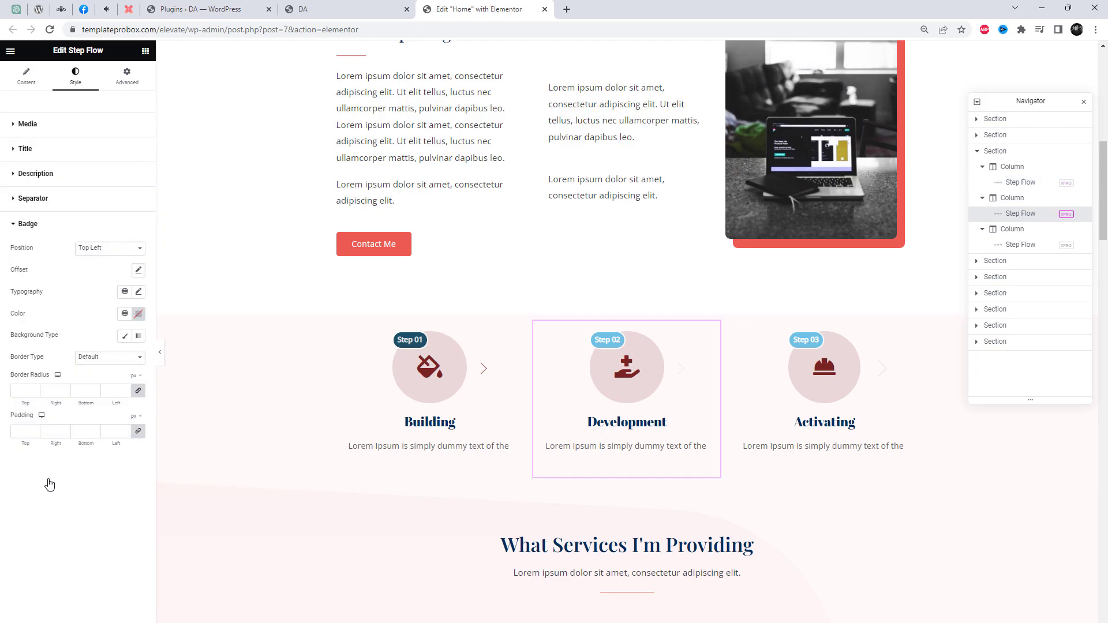
pyautogui.click(138, 338)
pyautogui.click(125, 336)
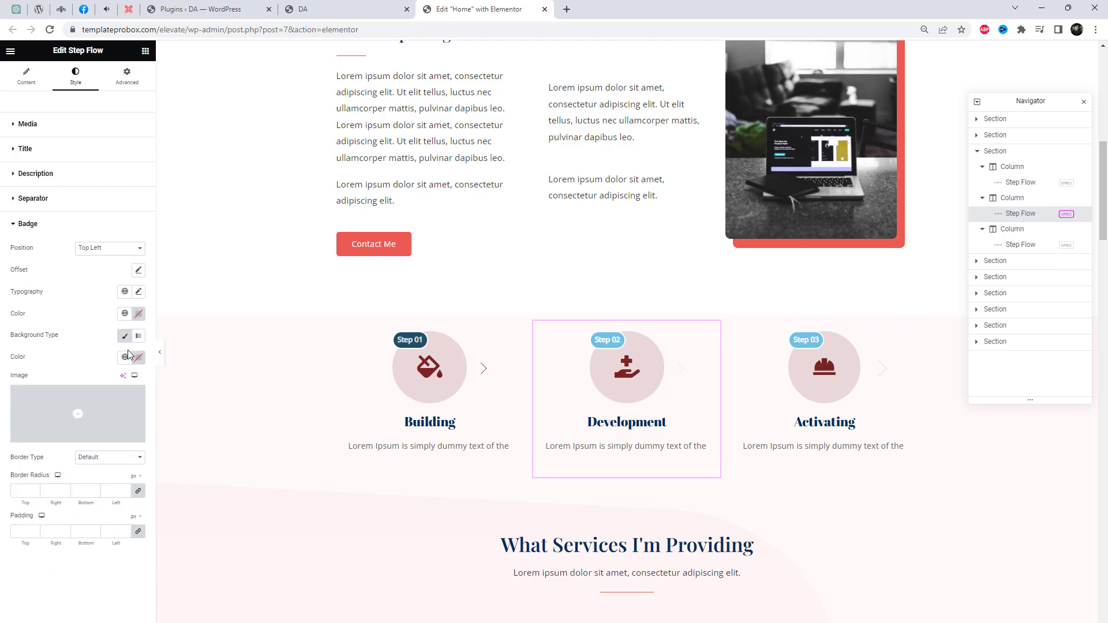
pyautogui.click(125, 357)
pyautogui.click(73, 405)
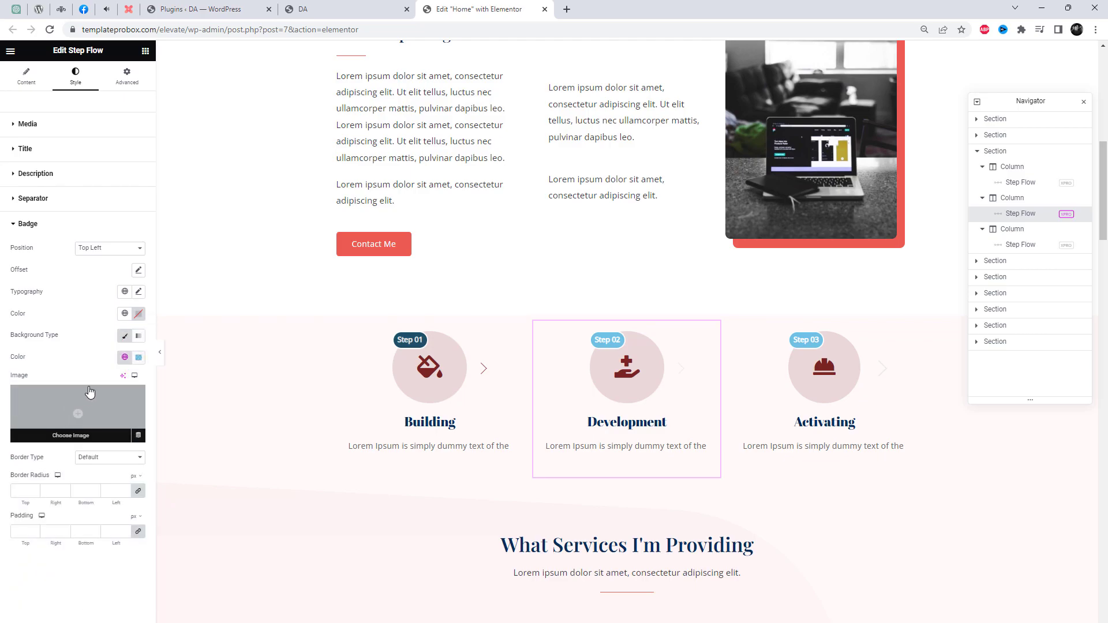
pyautogui.click(138, 359)
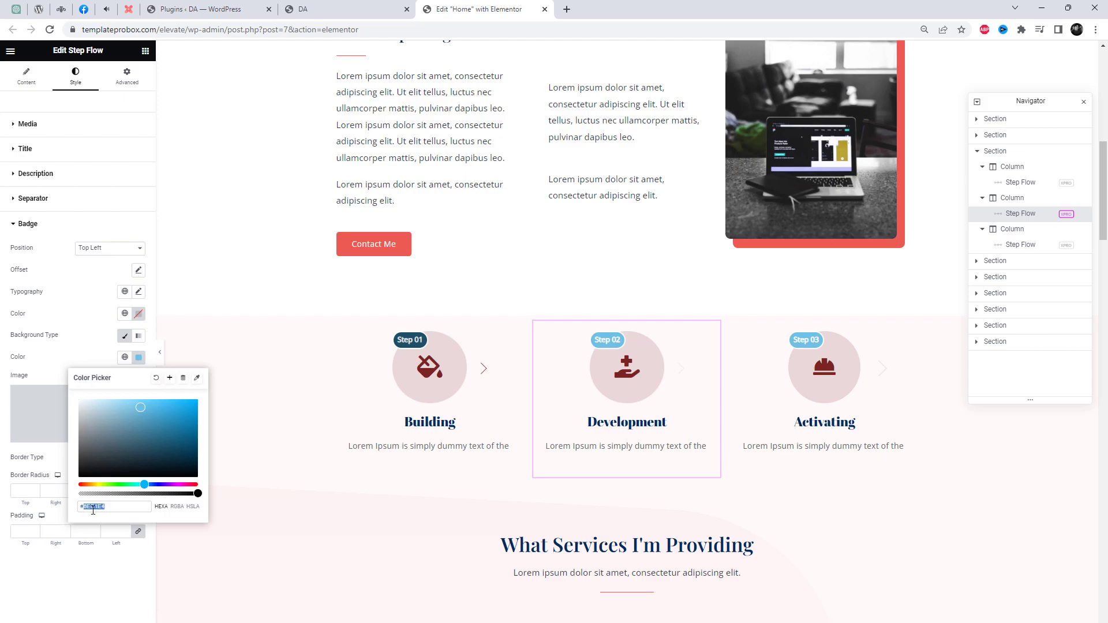
pyautogui.hotkey('ctrl', 'v')
pyautogui.click(69, 363)
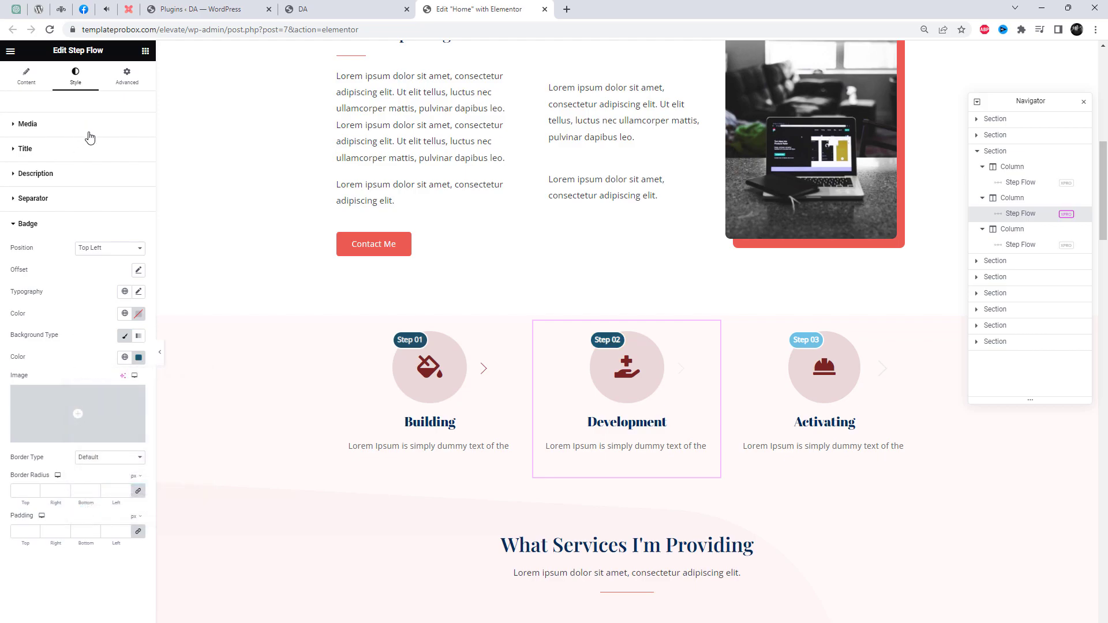
# Step: Try dark blue #1E5268 as the Activating badge's text color and settle on white
pyautogui.click(792, 369)
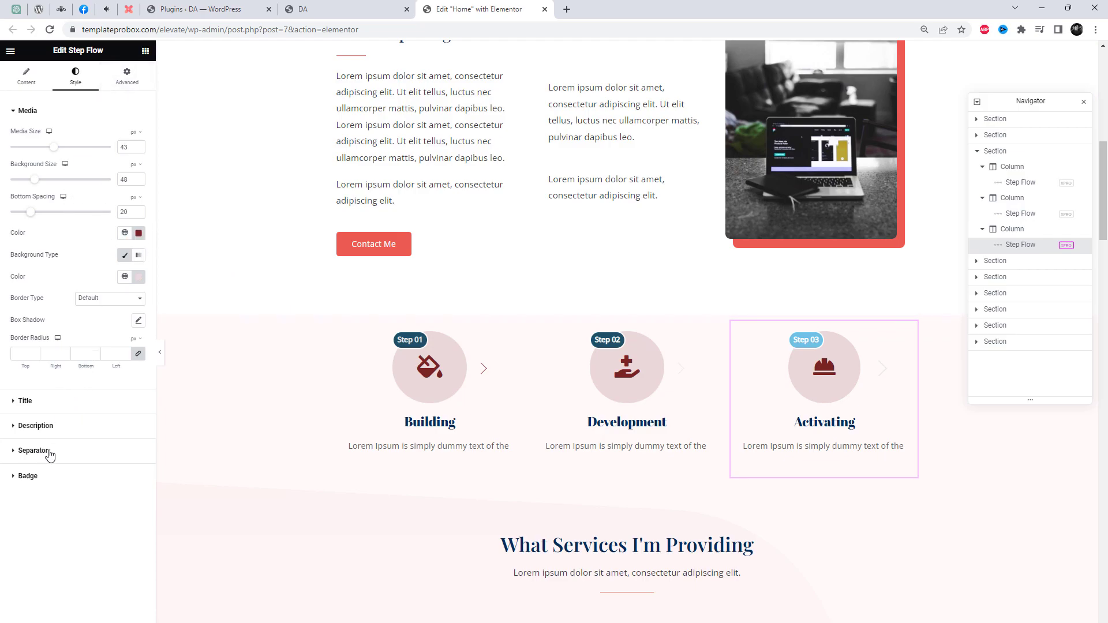
pyautogui.click(52, 479)
pyautogui.click(139, 314)
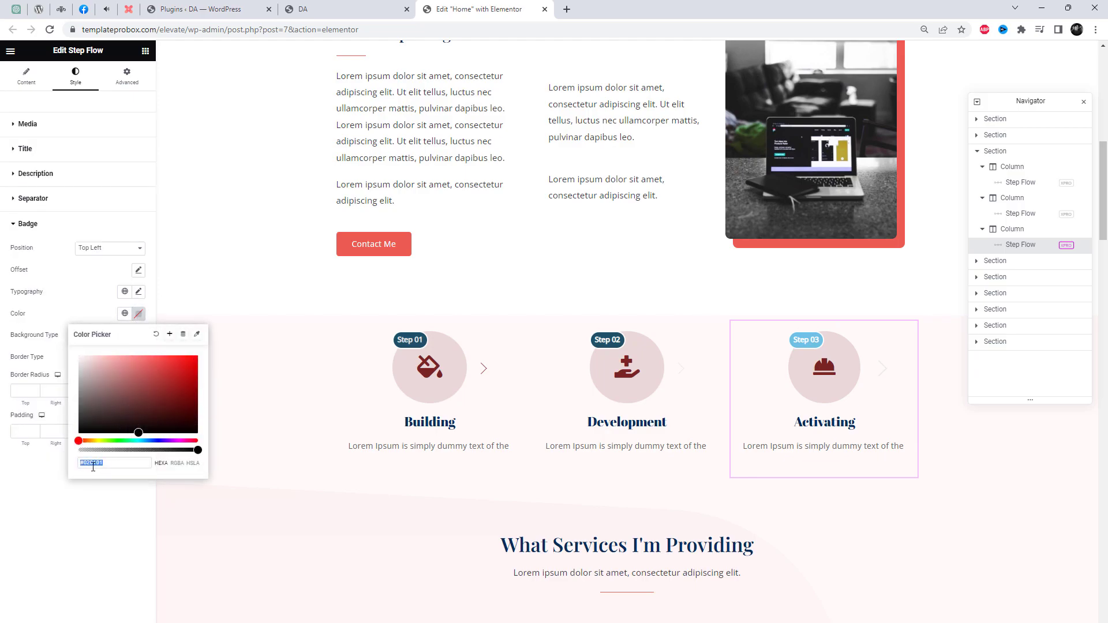
pyautogui.write('1E5278')
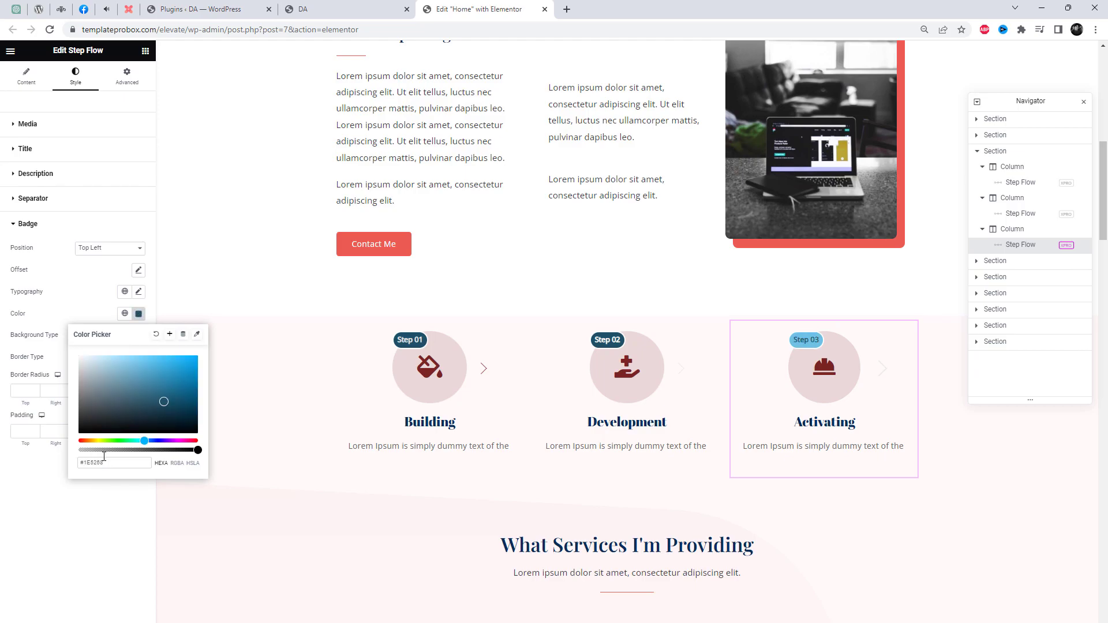
pyautogui.click(67, 348)
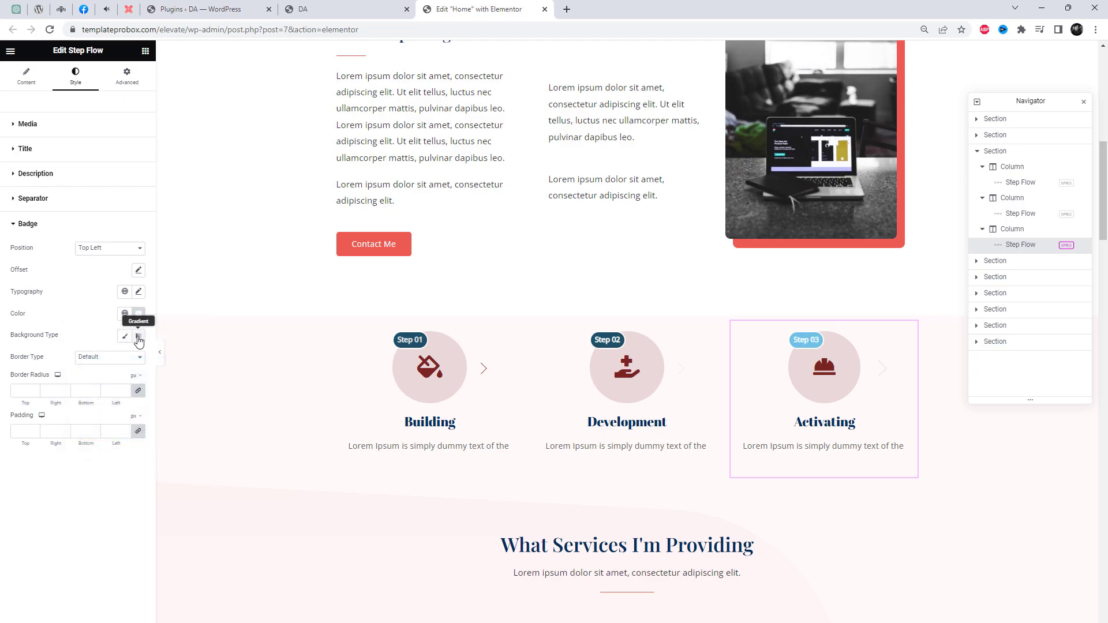
# Step: Give the Activating badge a classic solid background in dark blue #1E5268
pyautogui.click(124, 335)
pyautogui.click(139, 357)
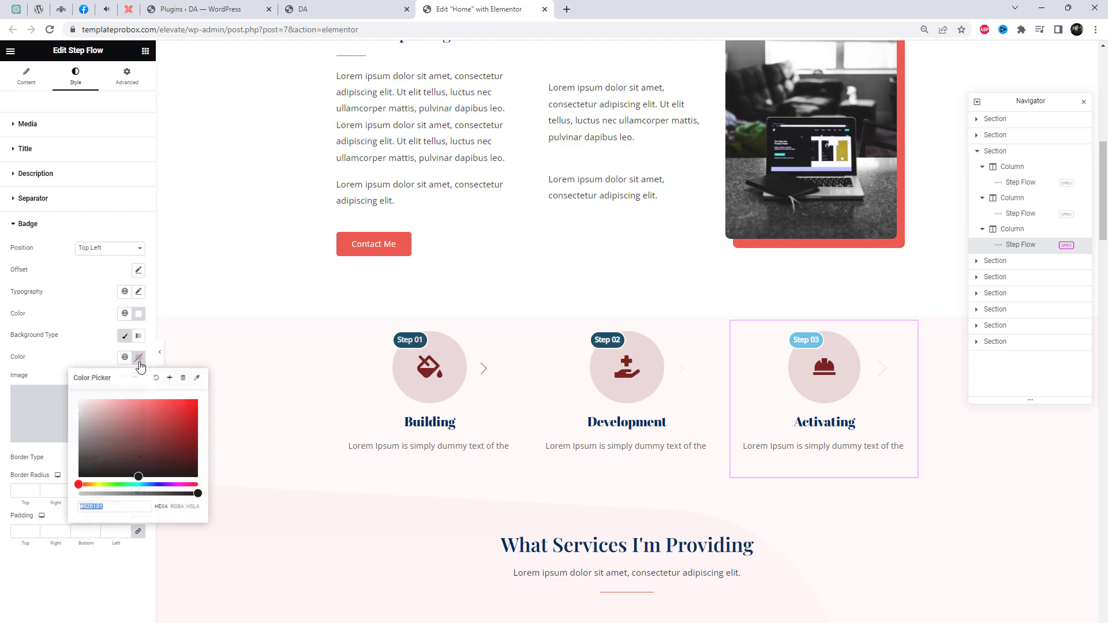
pyautogui.hotkey('ctrl', 'v')
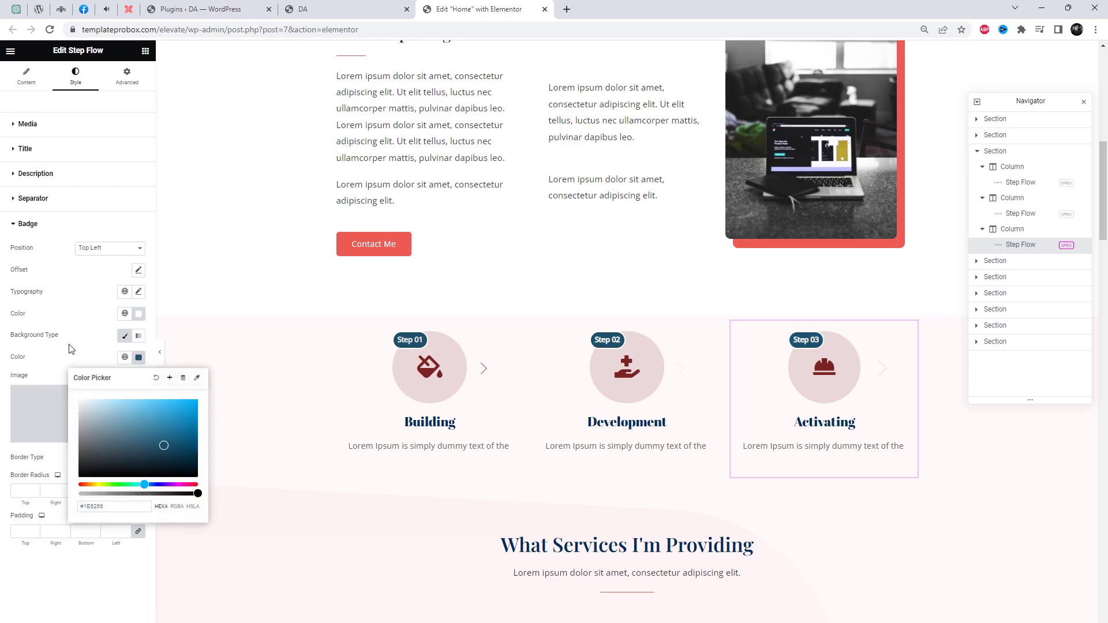
pyautogui.click(68, 349)
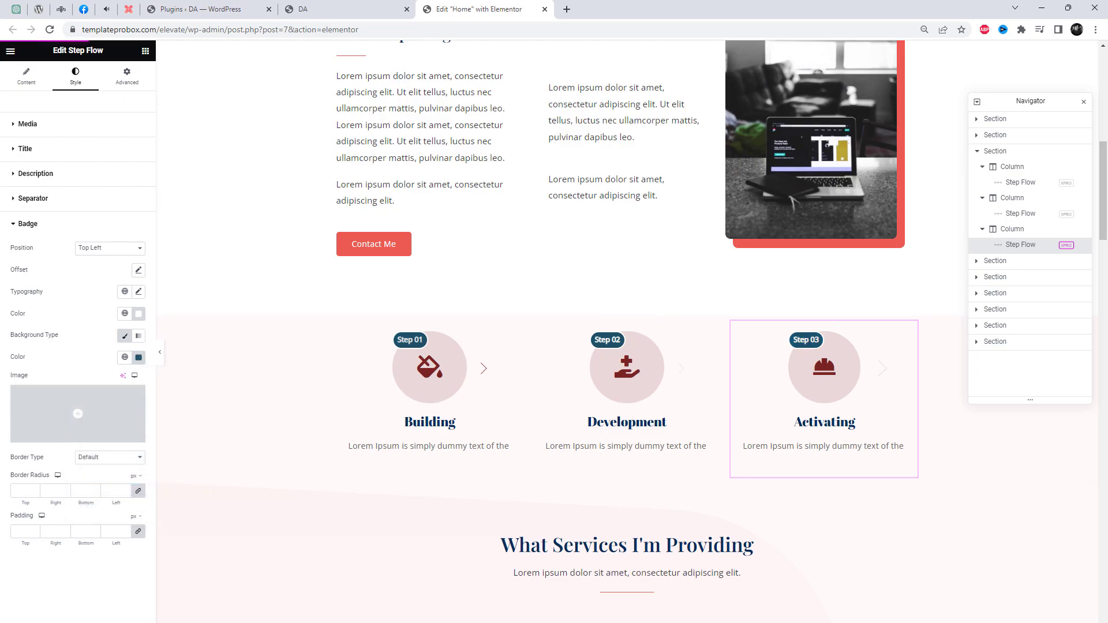
# Step: Reload the live home page and examine the three-step flow section in a 374 px wide mobile view
pyautogui.click(332, 7)
pyautogui.press('F5')
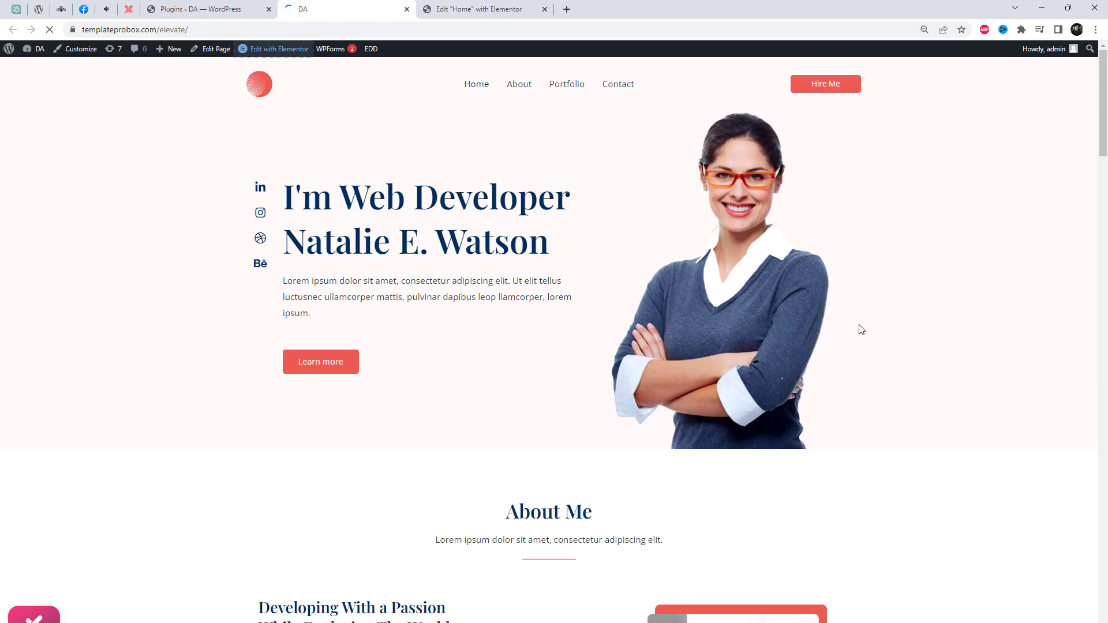
pyautogui.scroll(-10, 861, 329)
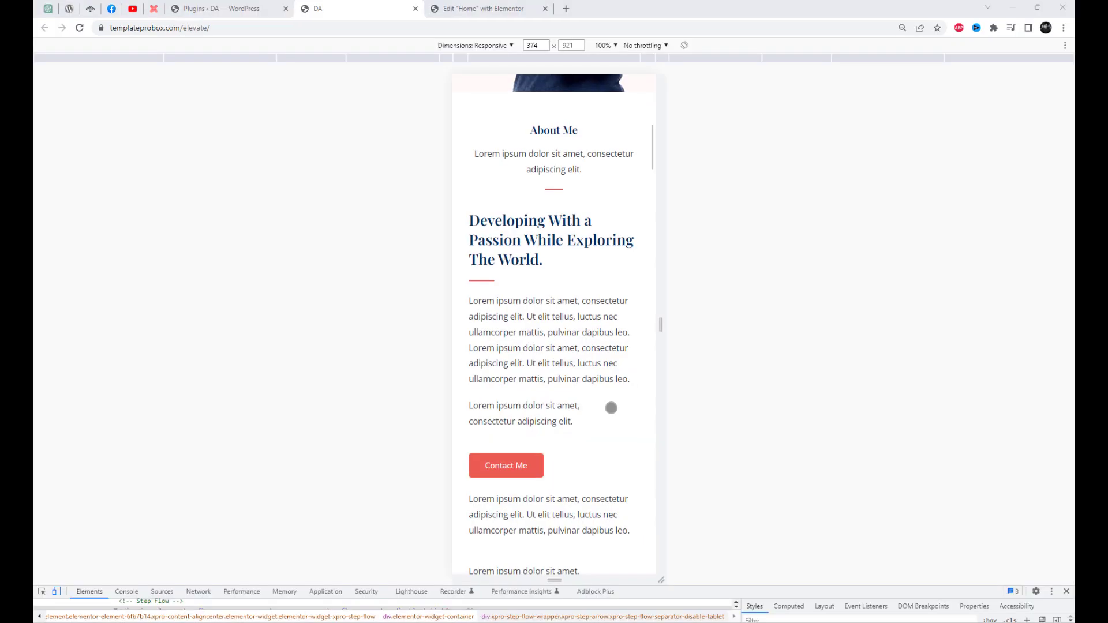
pyautogui.scroll(-11, 611, 408)
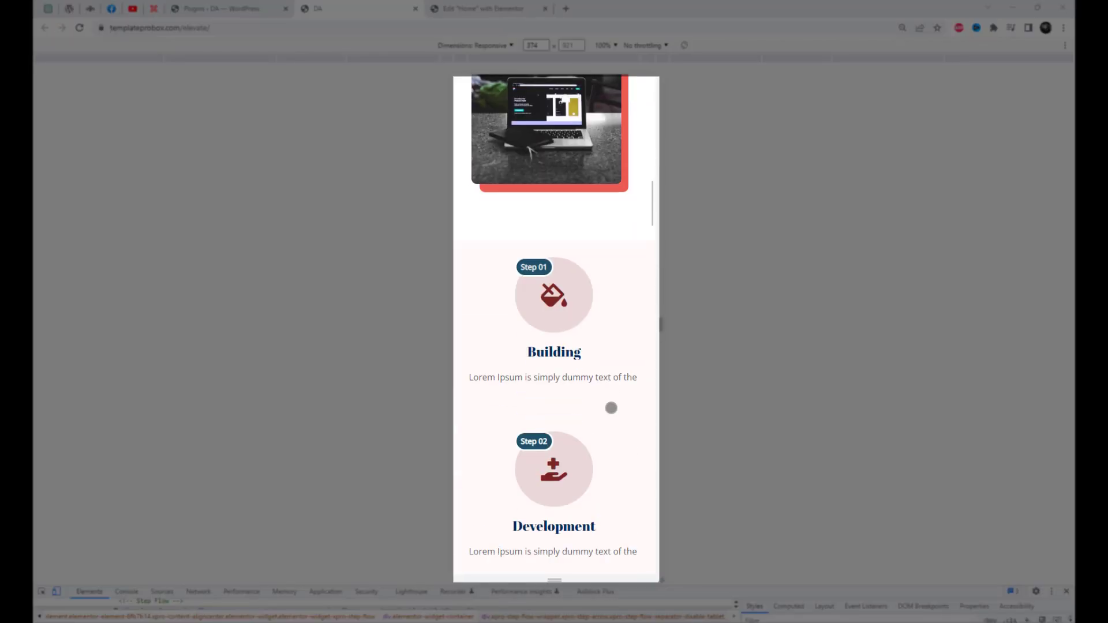
pyautogui.scroll(-2, 610, 407)
pyautogui.scroll(-2, 640, 283)
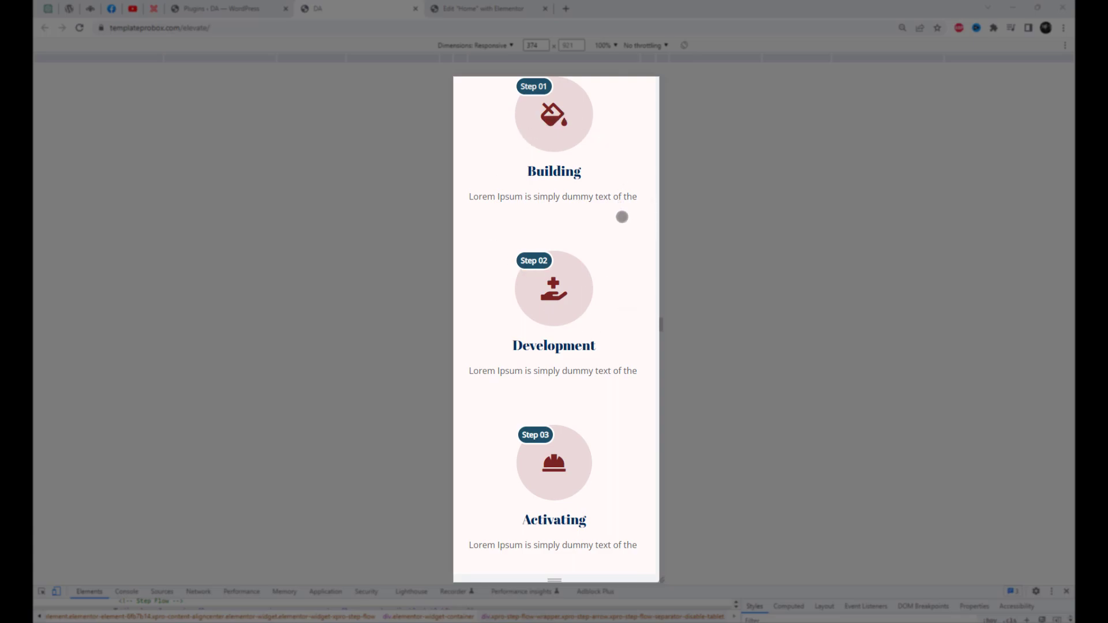
pyautogui.scroll(2, 601, 289)
pyautogui.scroll(-2, 602, 292)
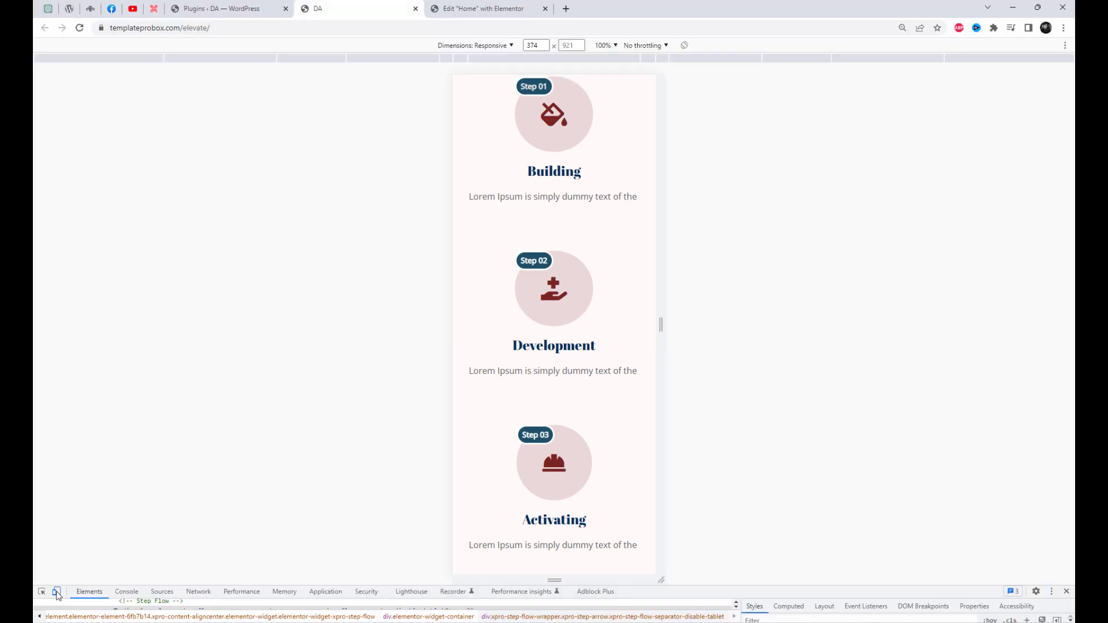
# Step: Leave the mobile device view and examine the step flow section at desktop width
pyautogui.click(58, 591)
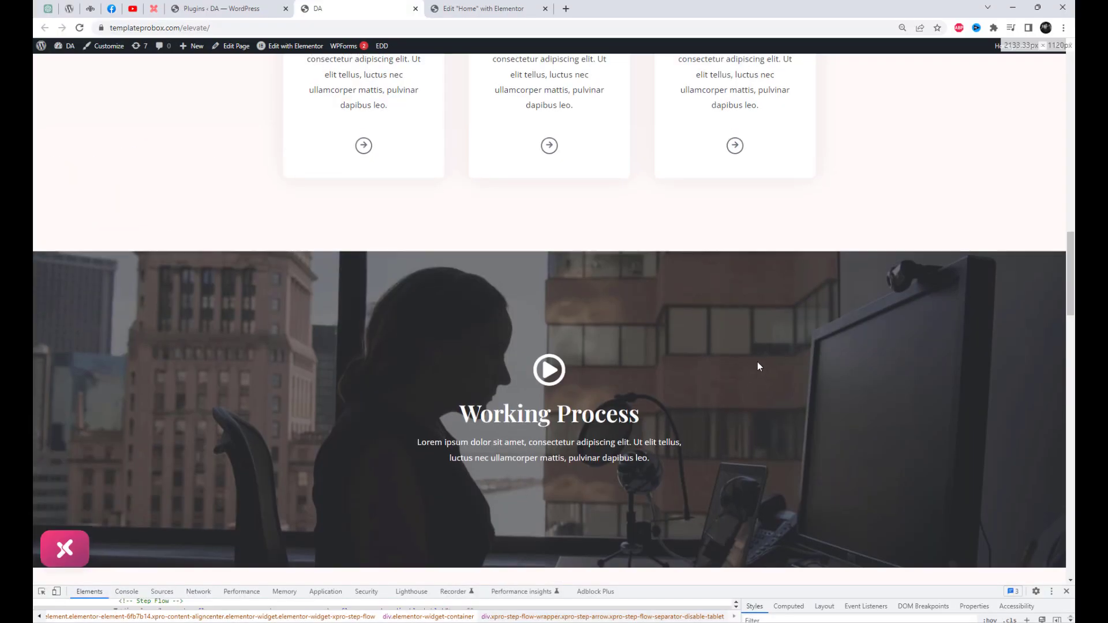
pyautogui.scroll(5, 757, 362)
pyautogui.scroll(5, 759, 366)
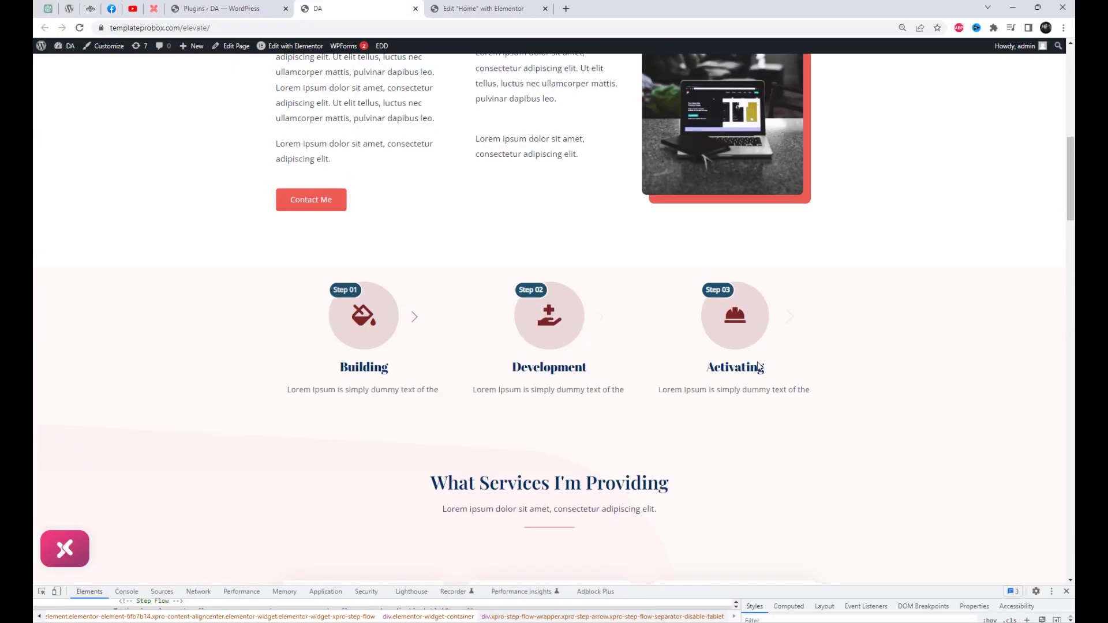